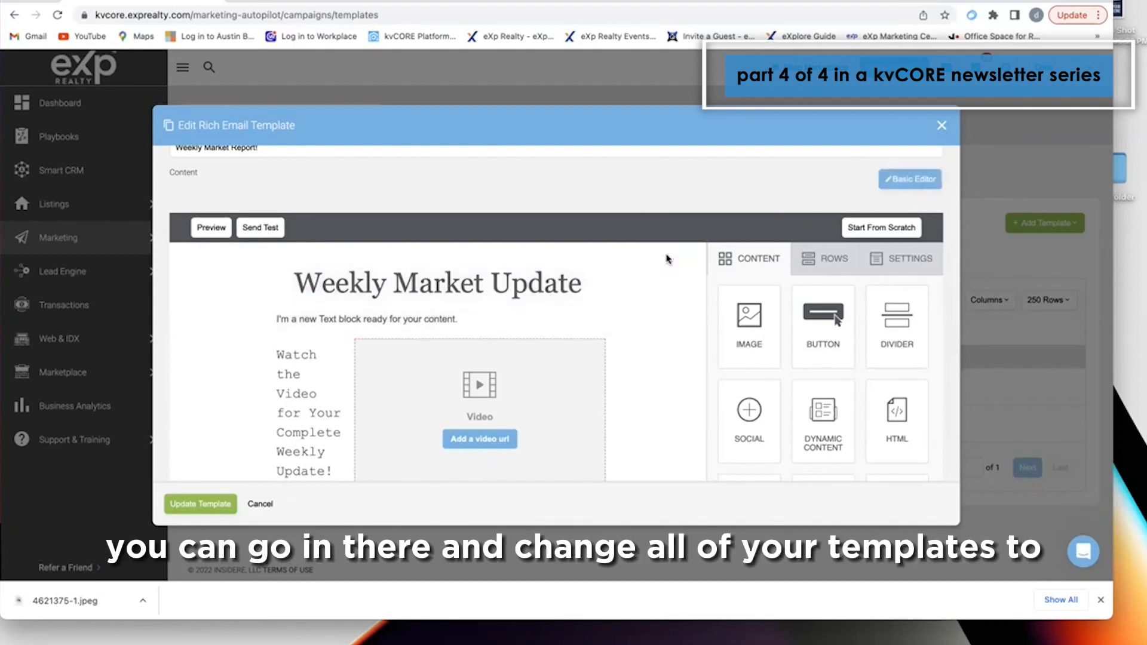
- Look over the Weekly Market Update template's content sections and the row layouts available for it
scroll(666, 256, down, 3)
scroll(658, 372, down, 2)
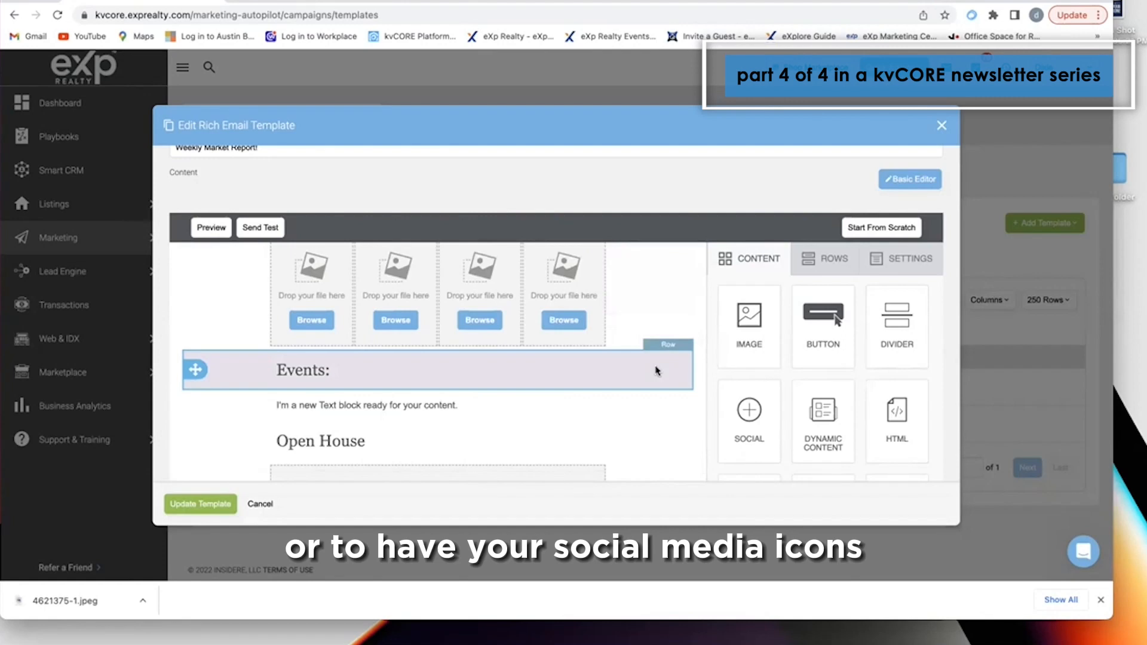
scroll(824, 412, down, 1)
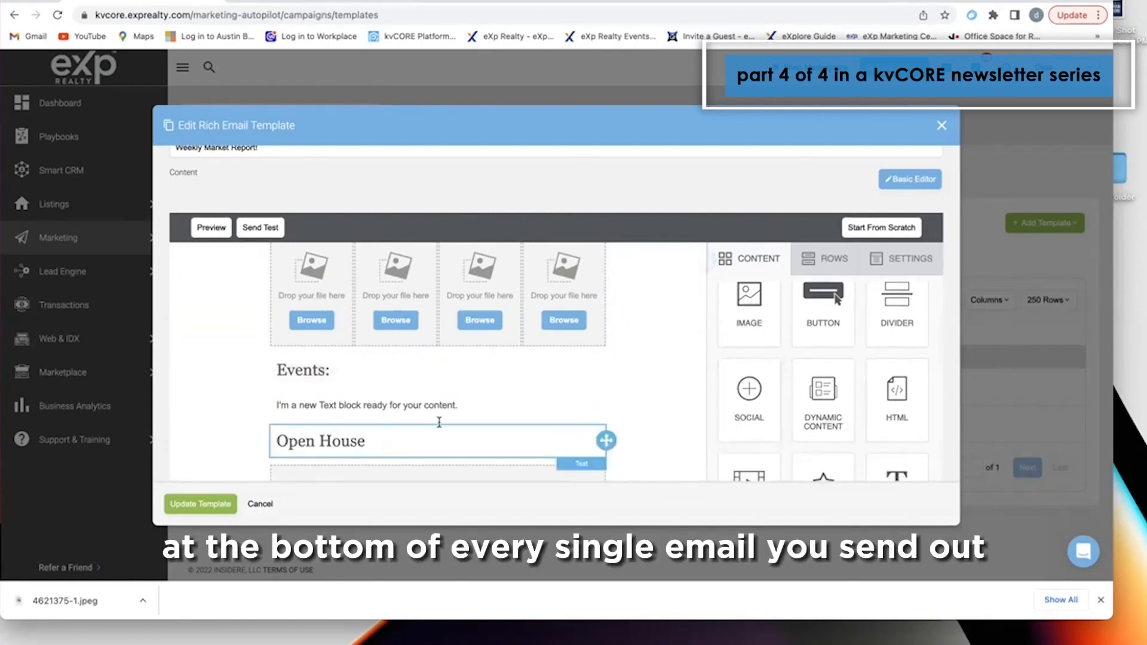
scroll(597, 347, up, 5)
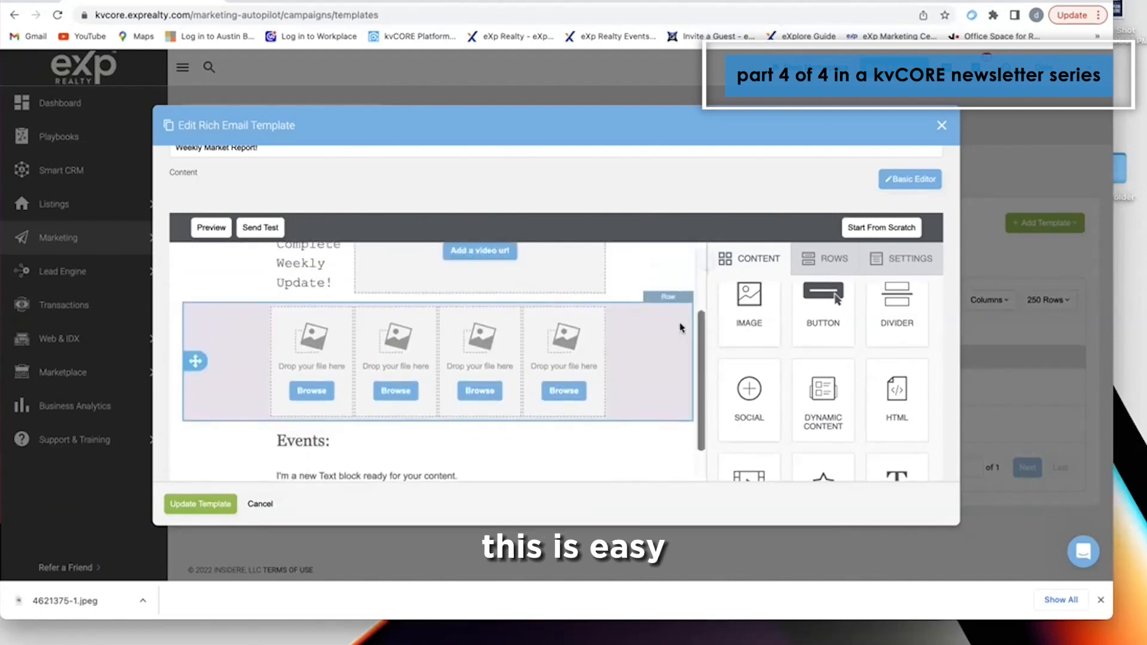
scroll(660, 328, up, 2)
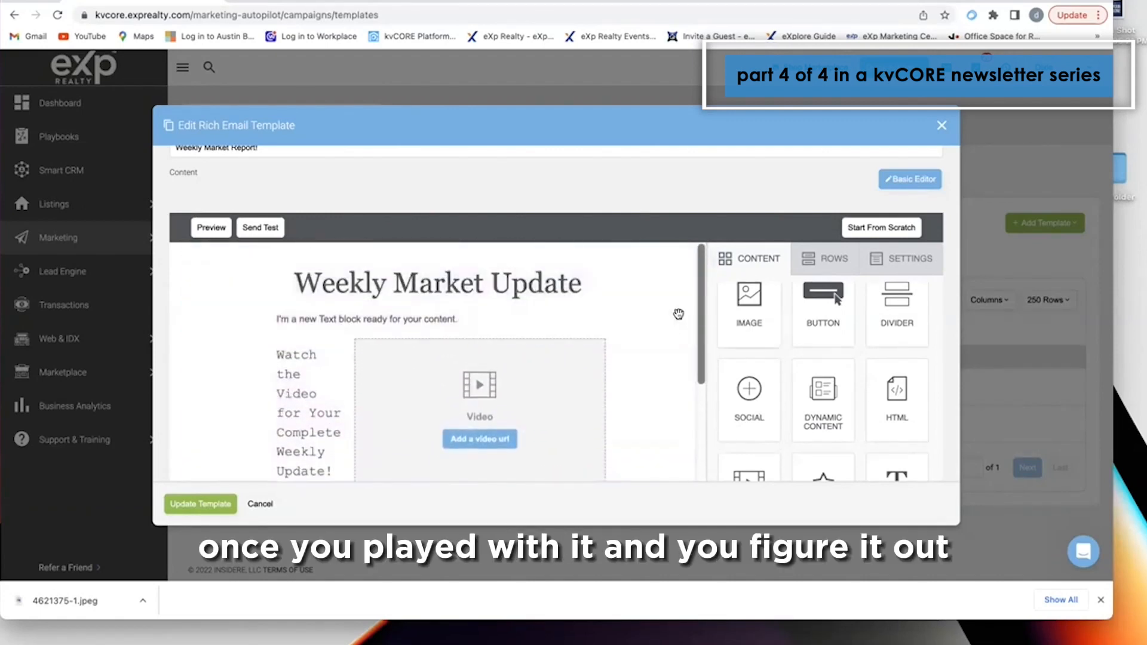
click(836, 265)
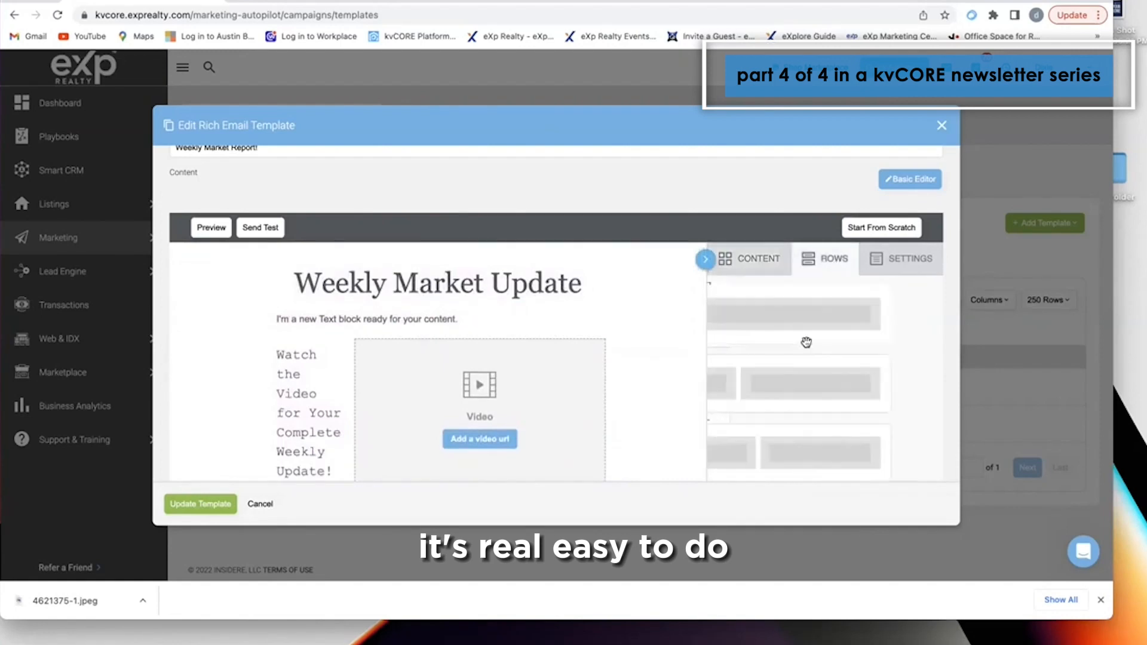
drag(730, 315, 1012, 323)
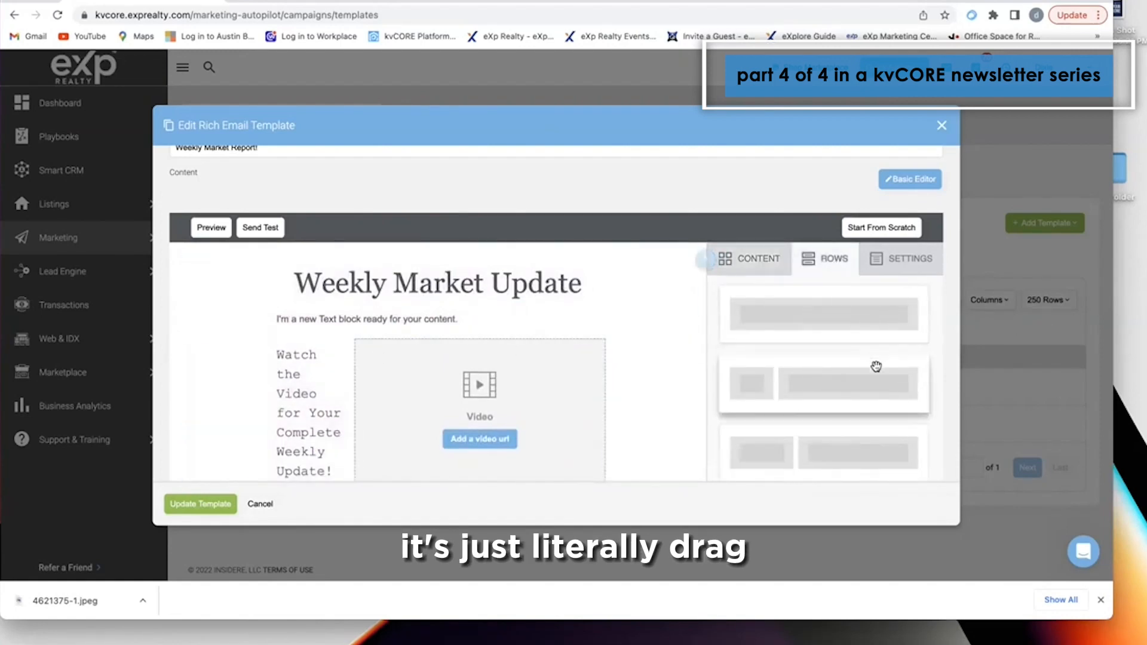
scroll(663, 358, down, 2)
scroll(667, 361, up, 2)
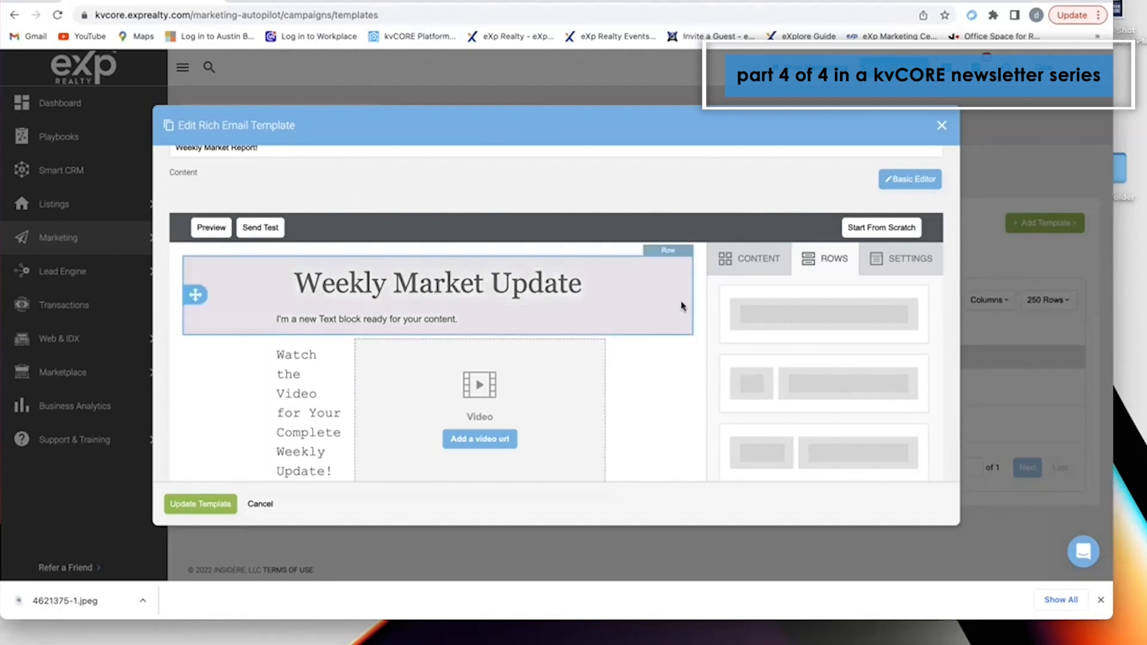
scroll(687, 307, down, 2)
scroll(676, 321, up, 2)
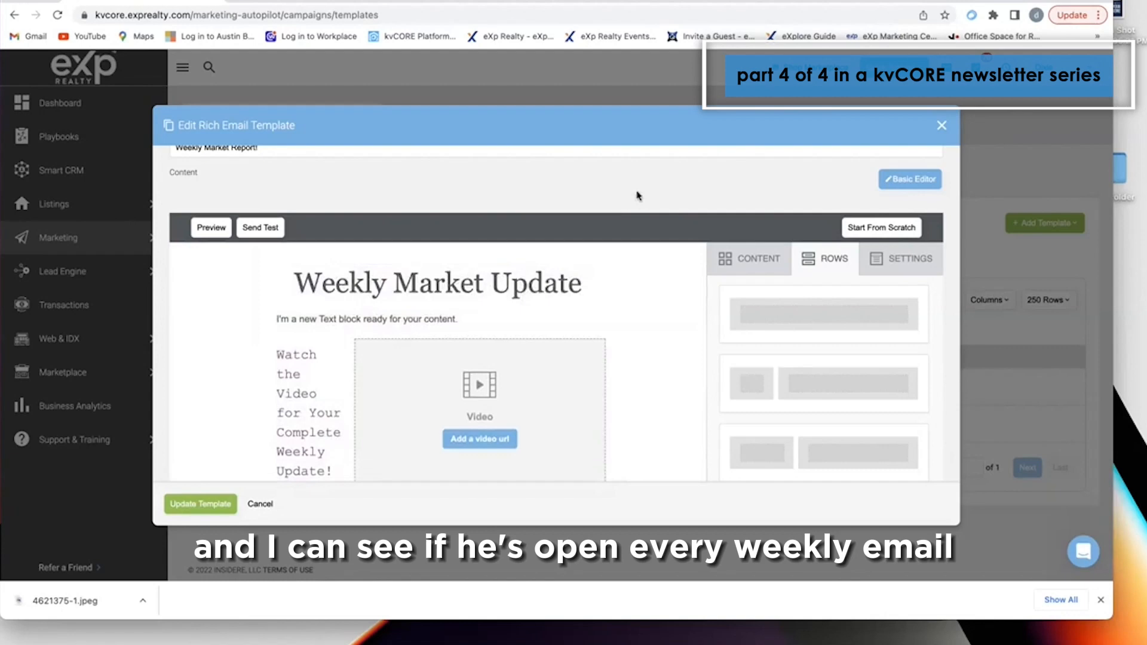
scroll(638, 197, down, 2)
scroll(635, 205, up, 4)
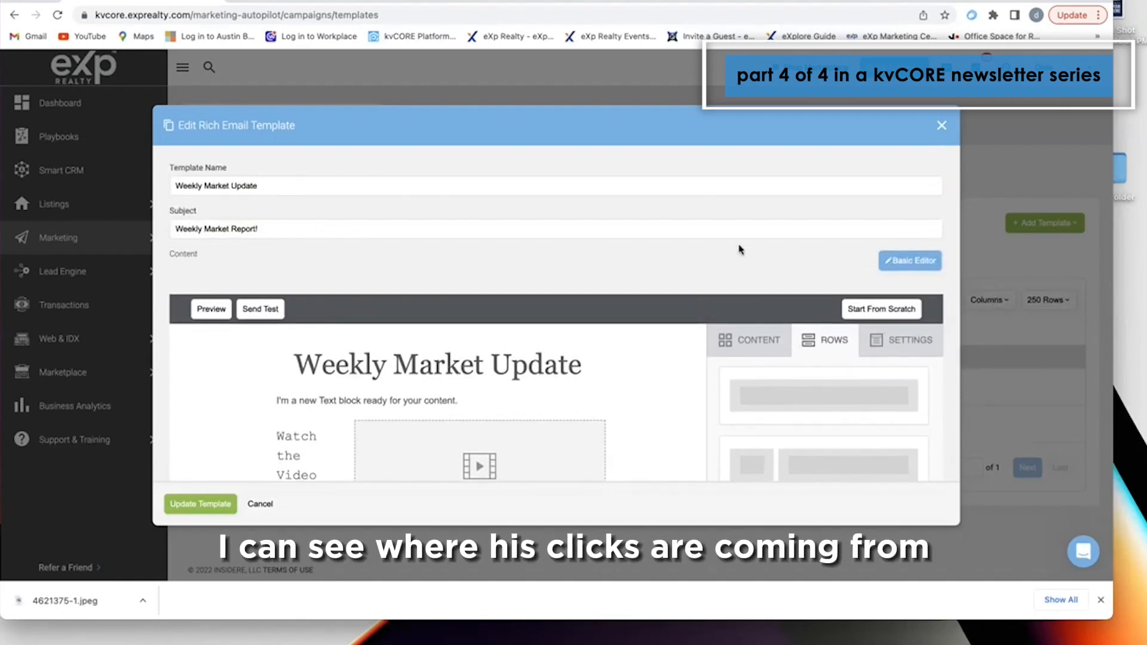
scroll(740, 250, down, 2)
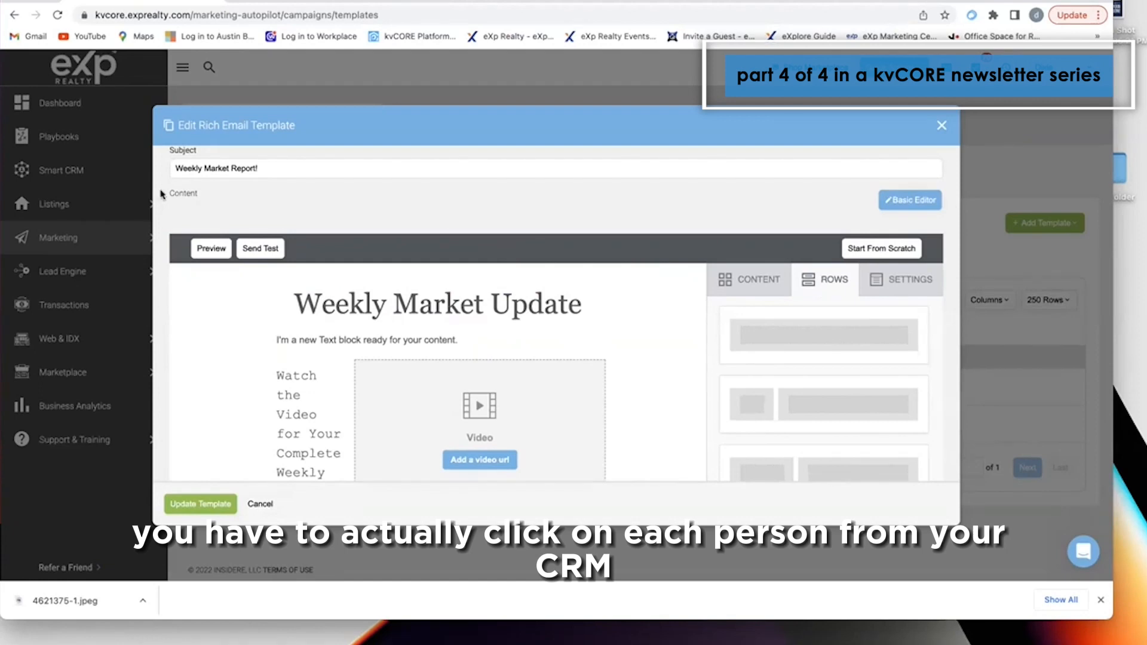
- Show the URL properties of the empty video block beside the weekly update text, and leave the block
scroll(387, 255, down, 5)
scroll(197, 278, down, 1)
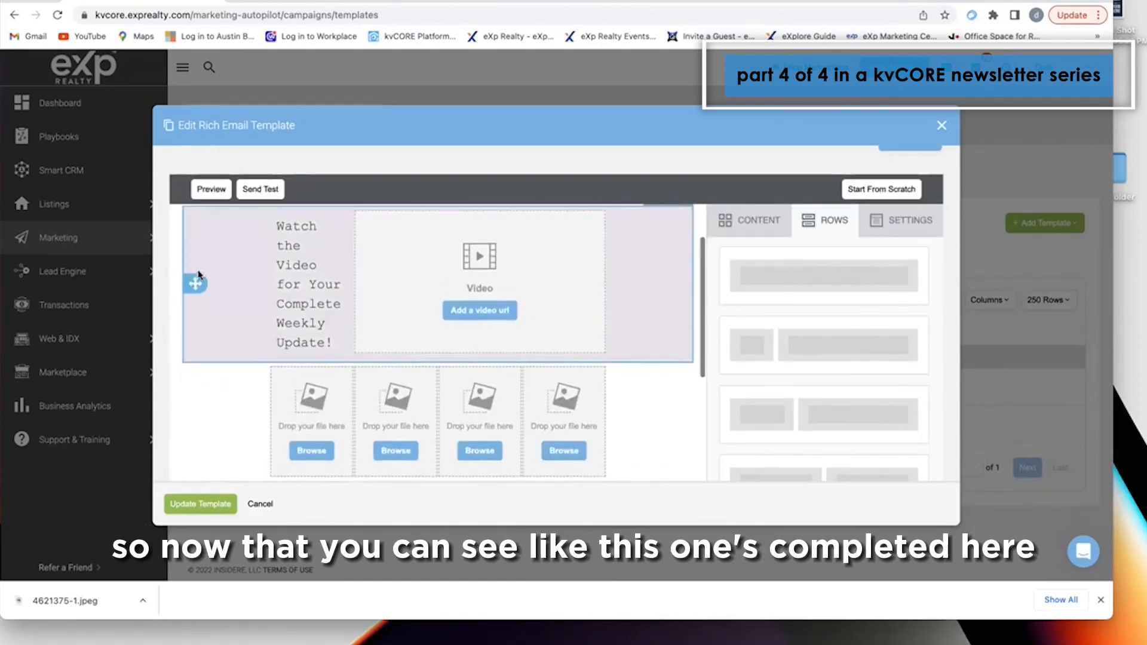
click(492, 306)
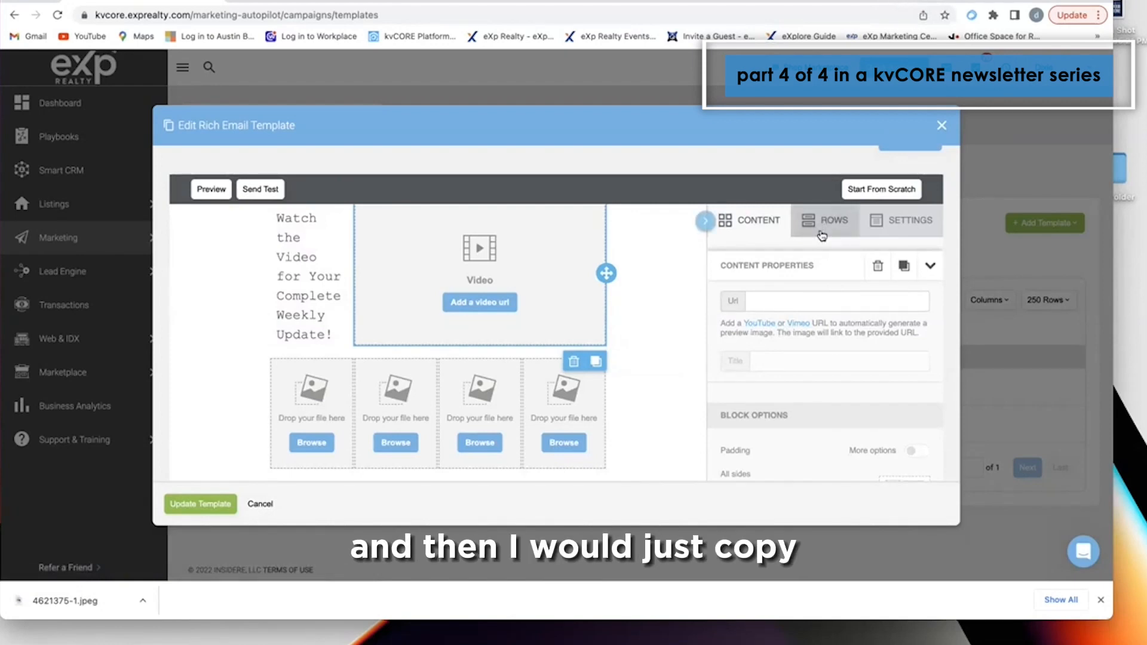
scroll(790, 334, up, 1)
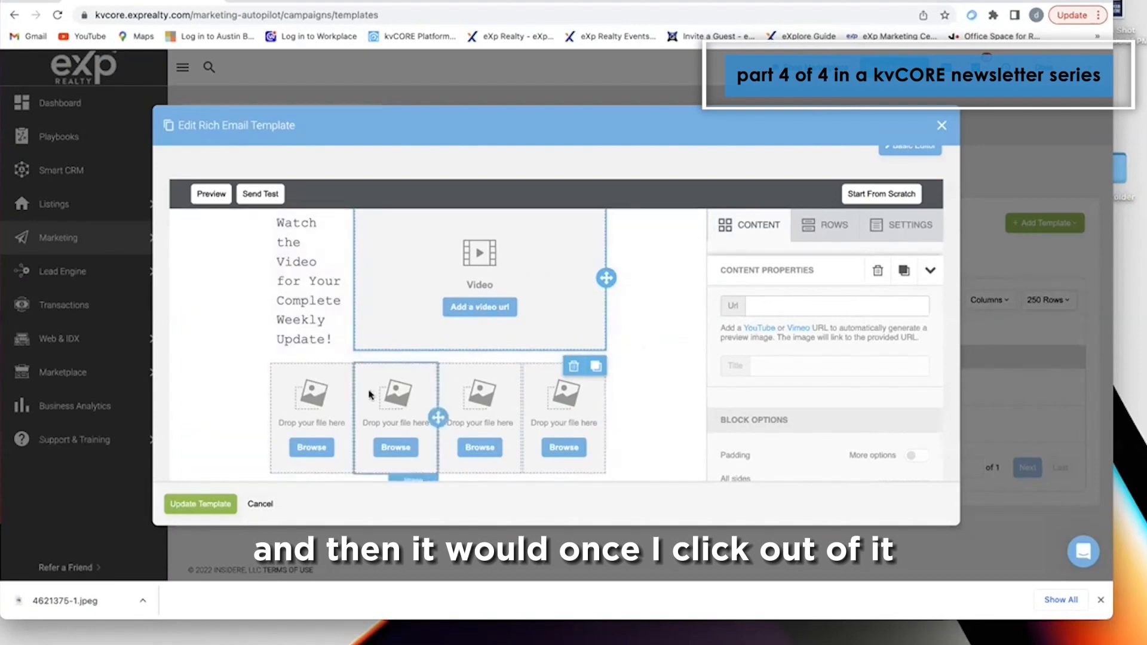
click(221, 407)
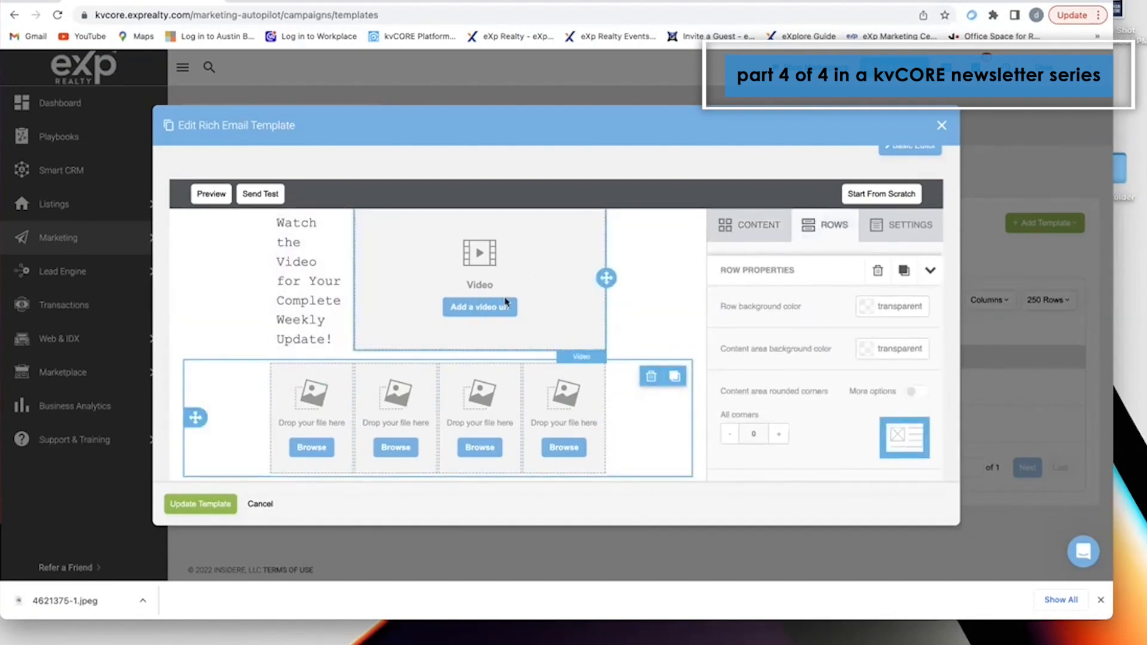
- Insert the stored image hutto%2011-14.jpg into the first slot of the four-image row
scroll(520, 451, down, 3)
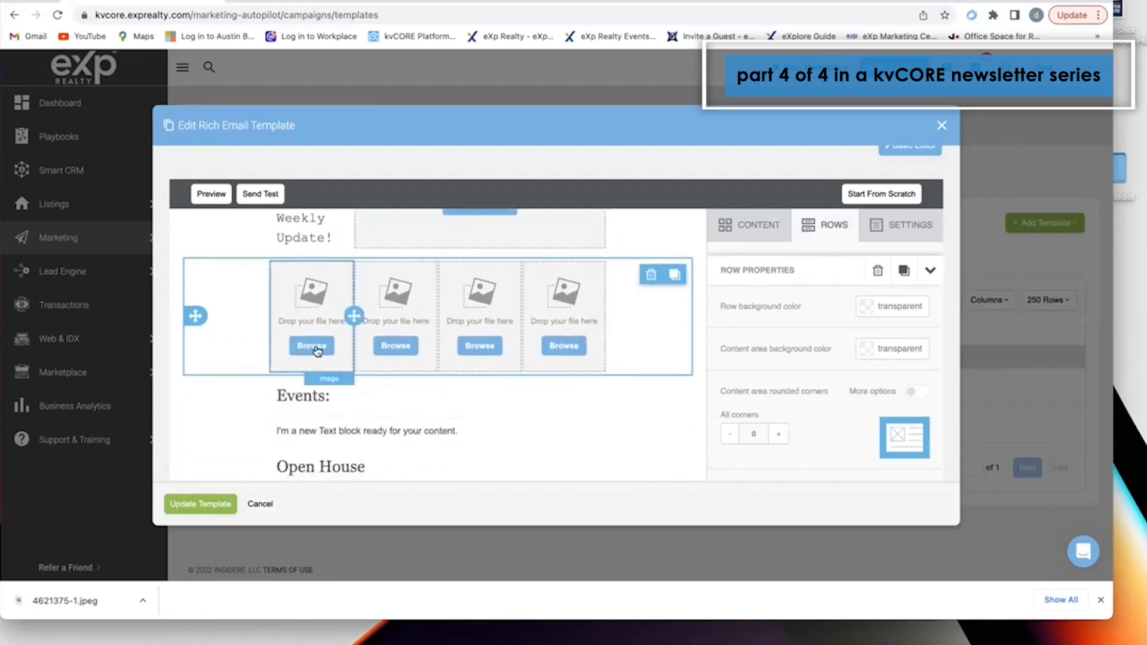
click(311, 348)
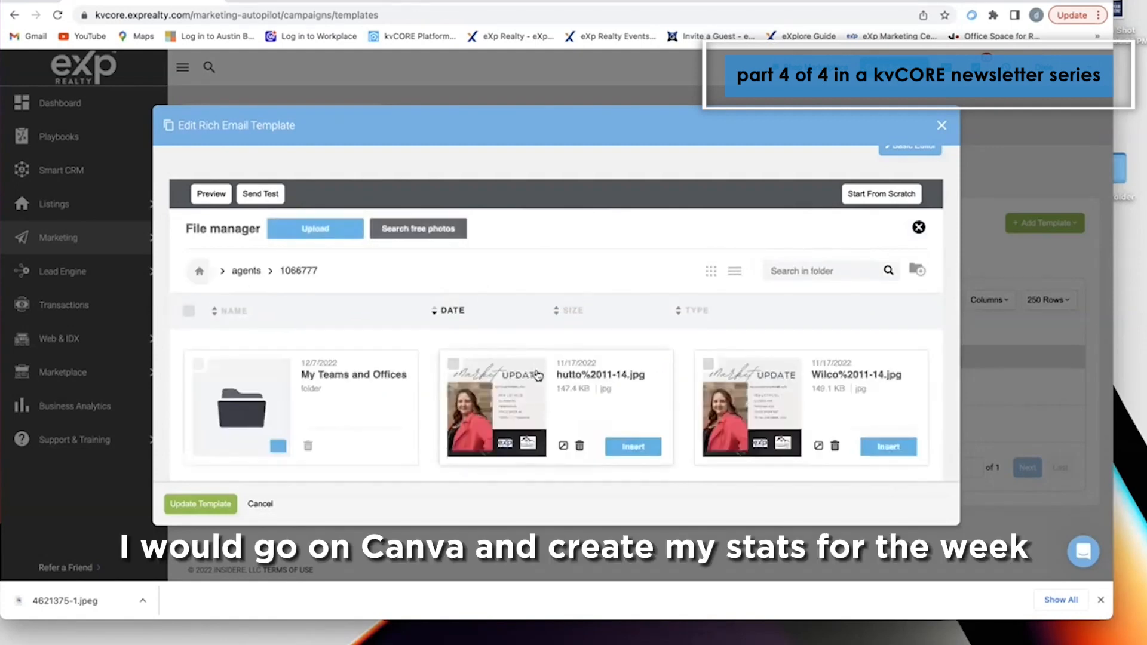
scroll(626, 362, down, 2)
scroll(592, 363, up, 1)
scroll(579, 366, up, 1)
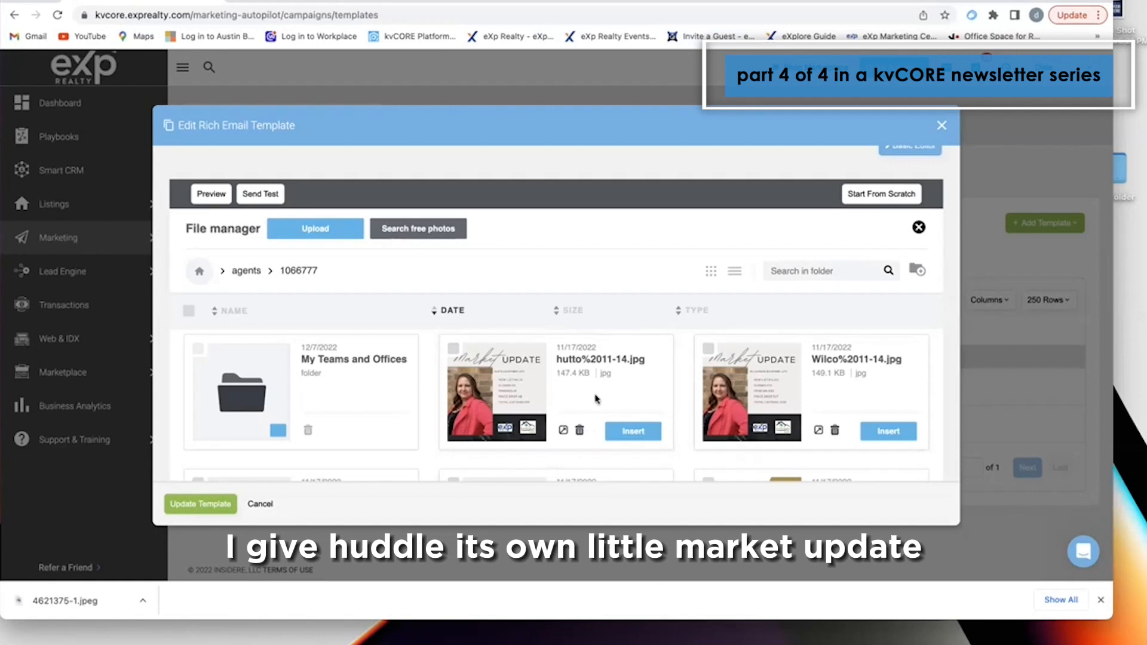
click(645, 434)
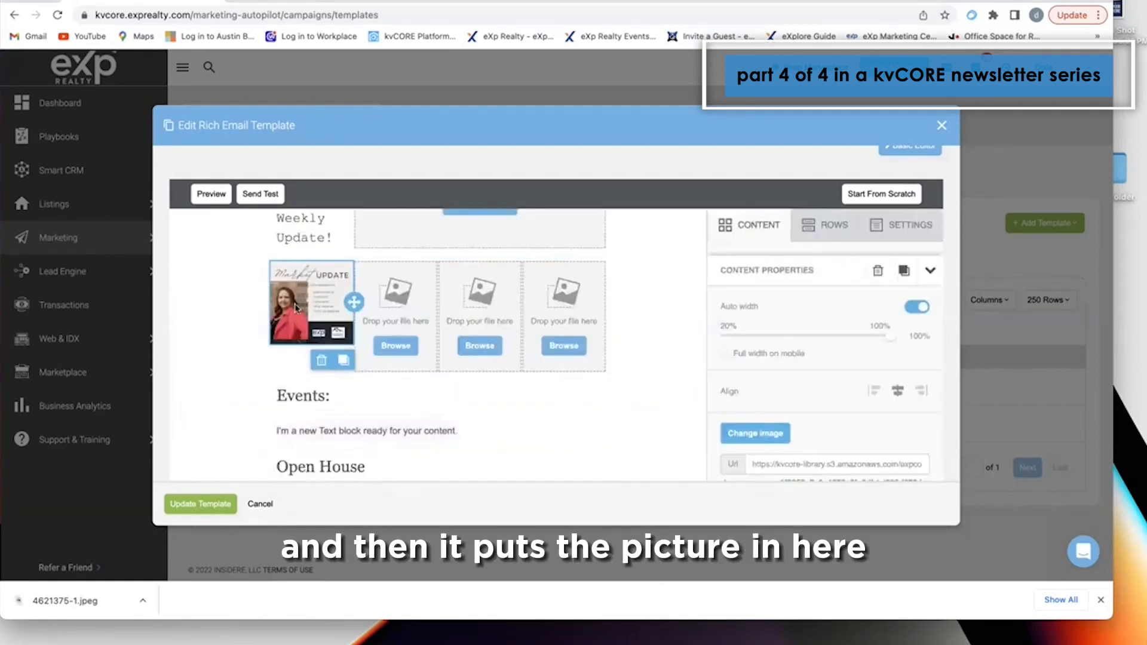
- Delete the placeholder text row beneath the Events heading
scroll(664, 413, down, 2)
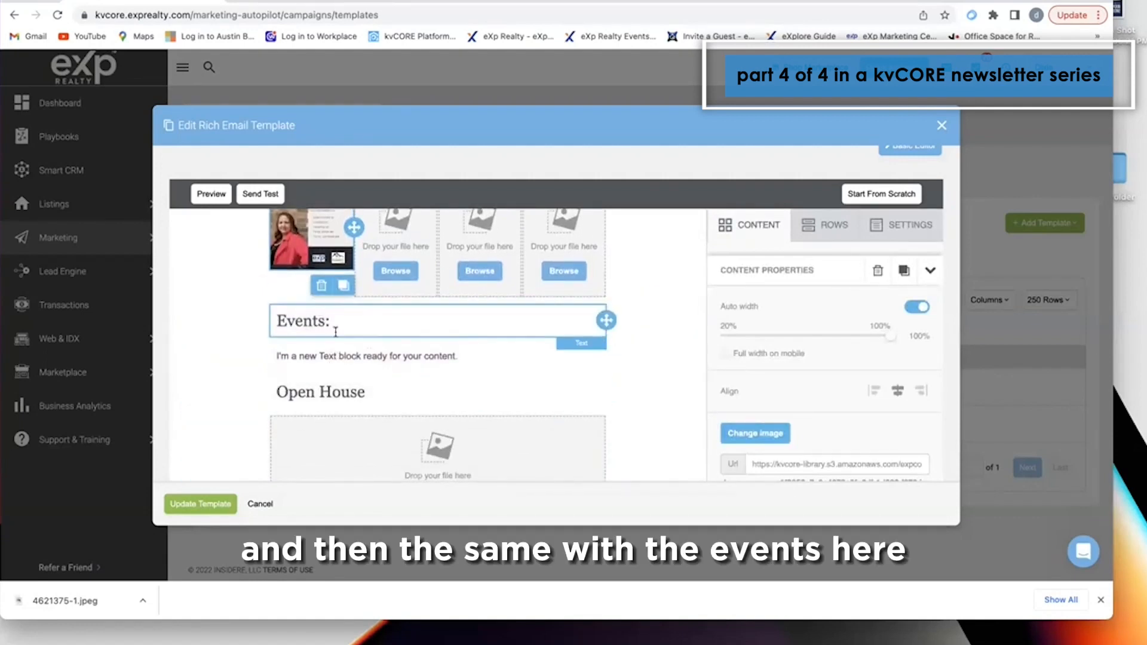
scroll(395, 344, down, 1)
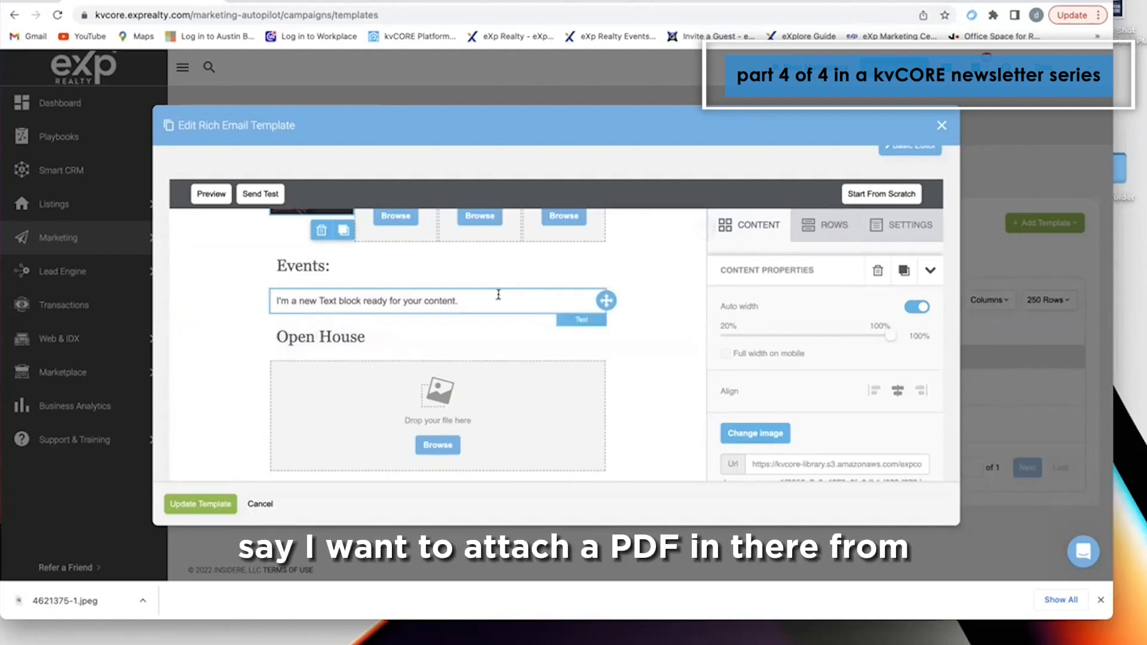
click(664, 305)
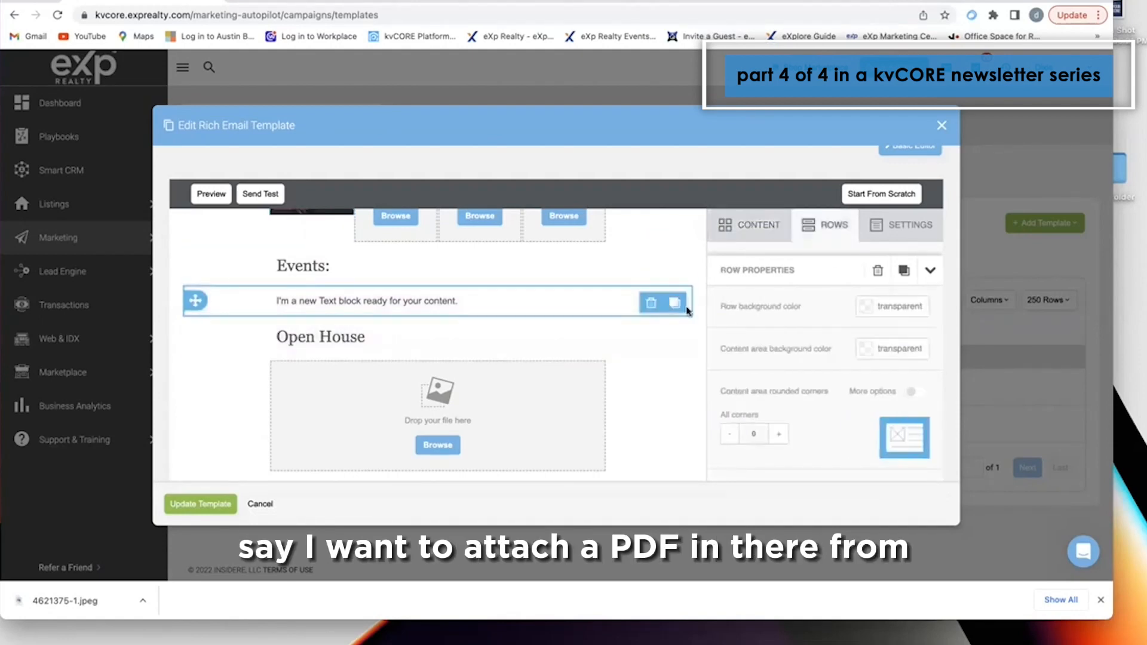
click(651, 306)
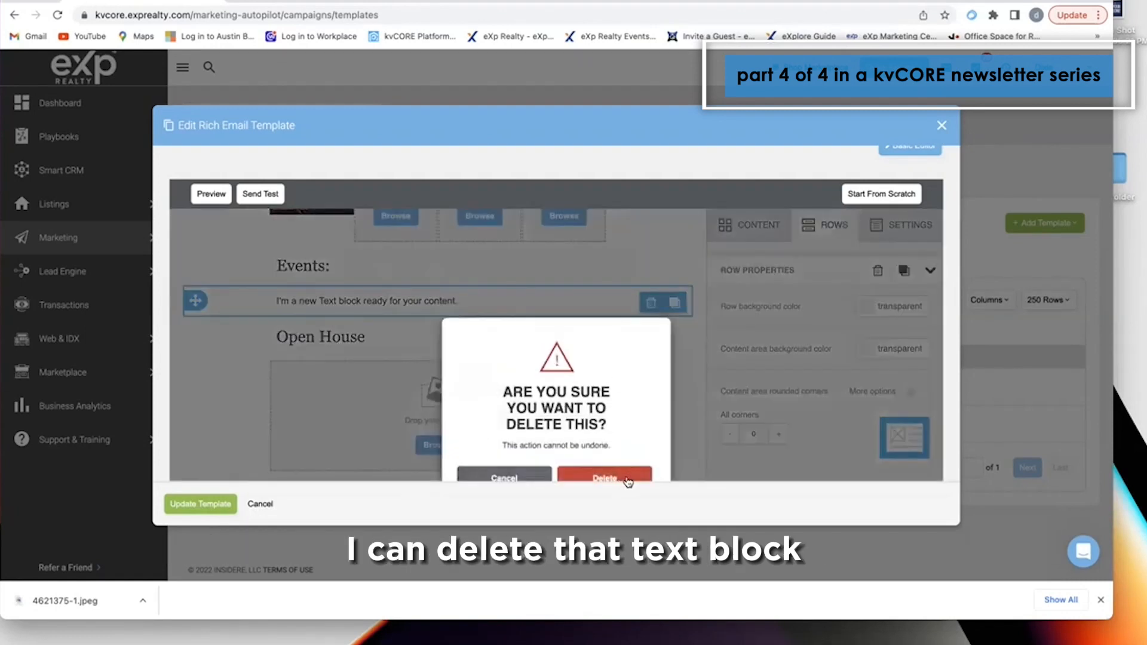
click(604, 478)
- Add a single-column row beneath the Events heading and place an image block in it
click(759, 227)
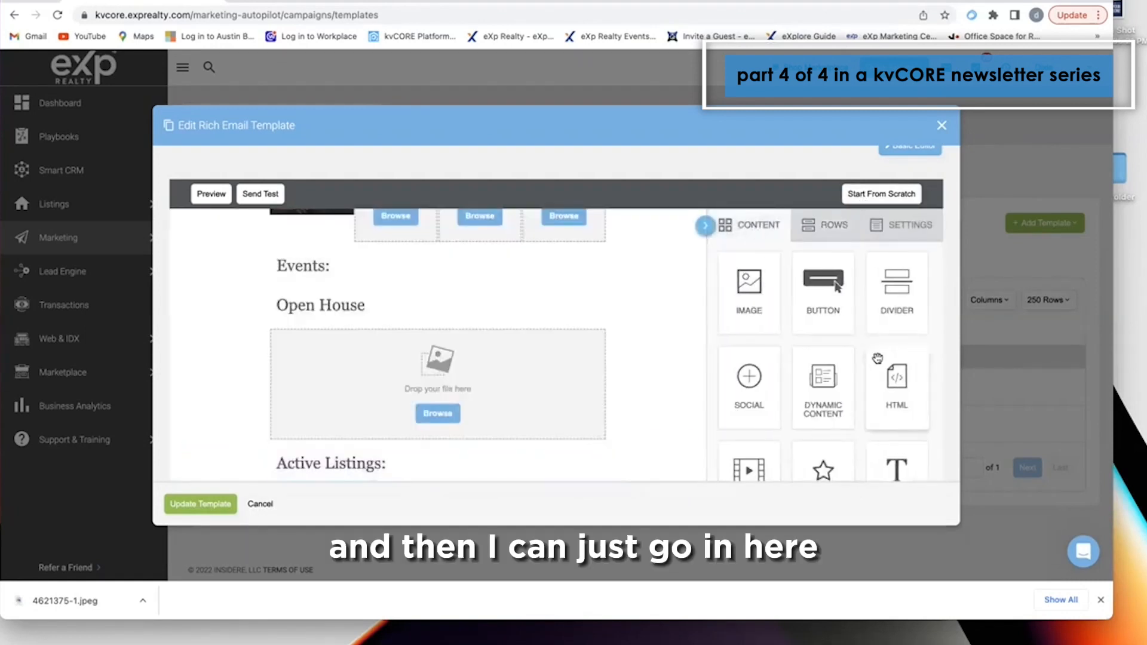
click(827, 225)
drag(830, 275, 386, 284)
click(750, 226)
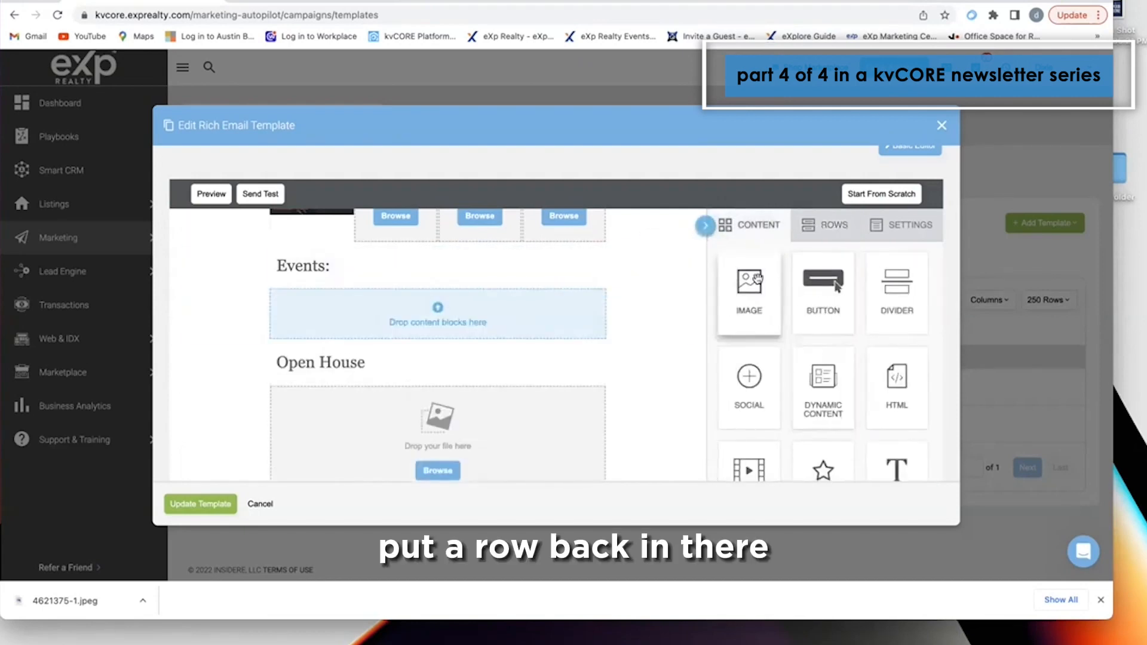
drag(749, 285, 420, 305)
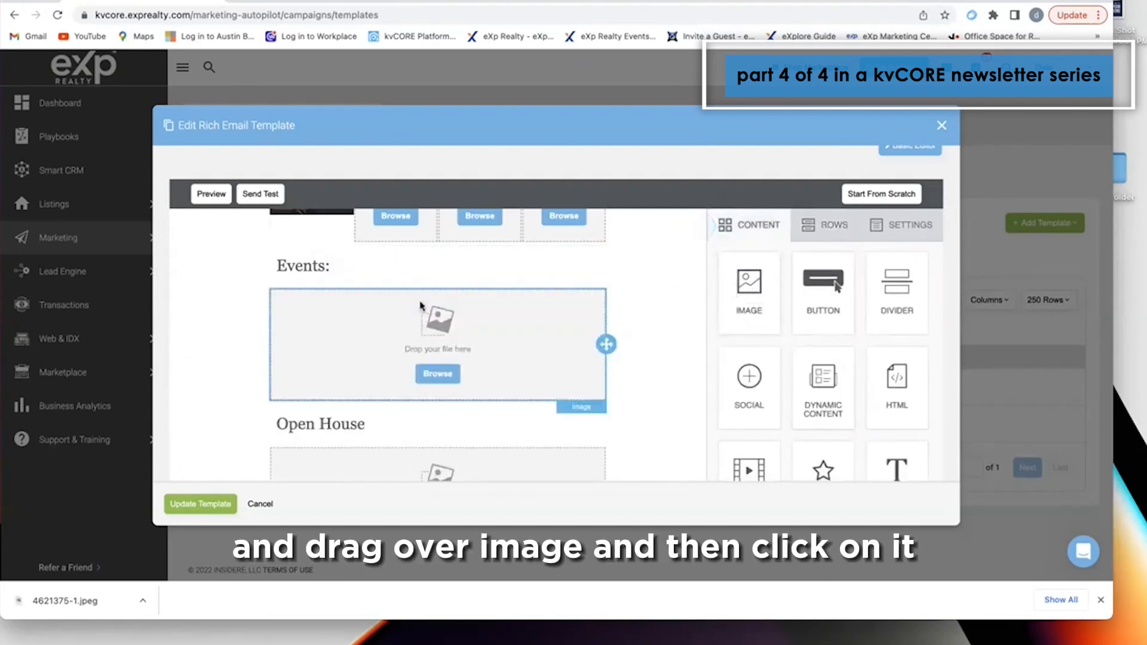
- Fill the image block under Events with the stored November-Events flyer and check the flyer in the template
click(438, 375)
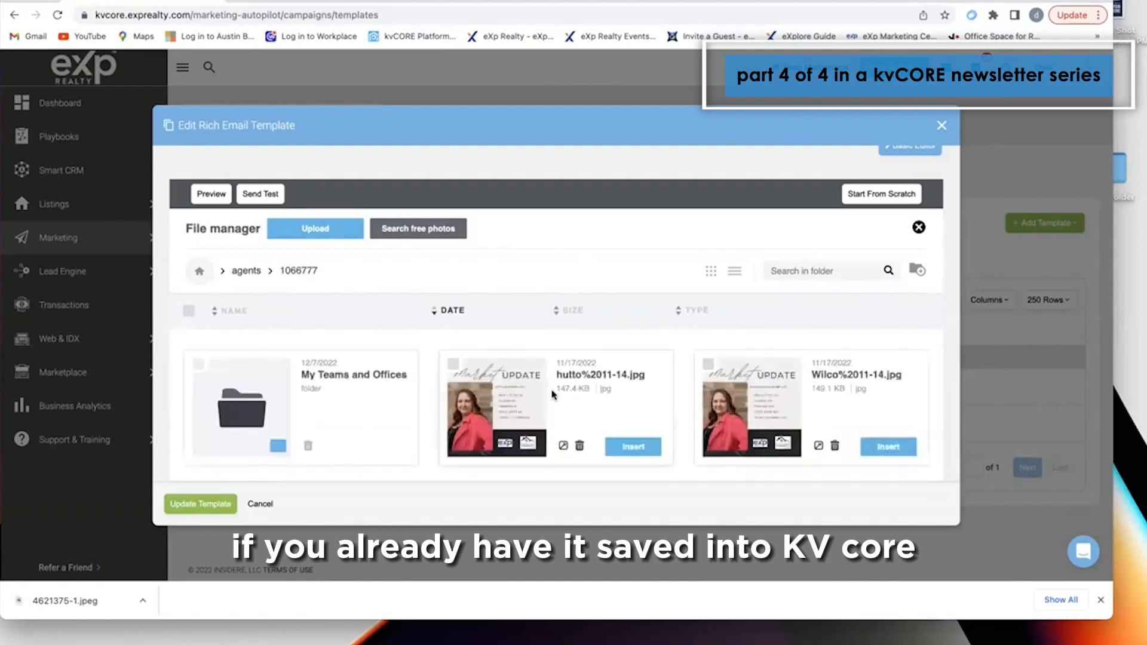
scroll(555, 389, down, 3)
scroll(434, 359, up, 5)
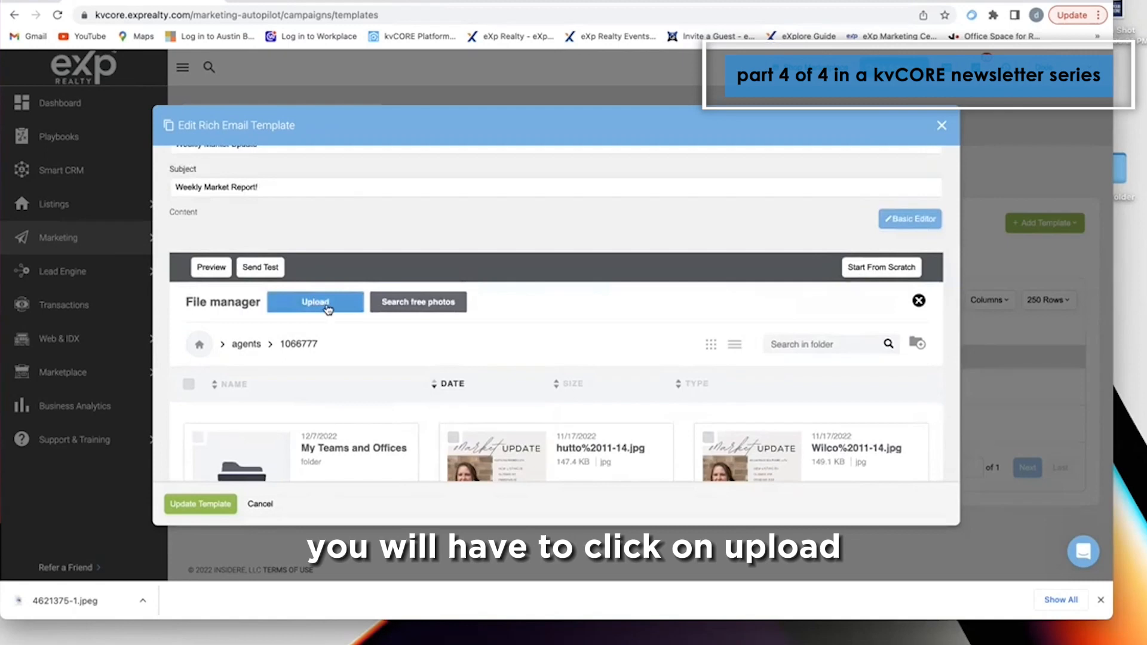
scroll(571, 270, down, 5)
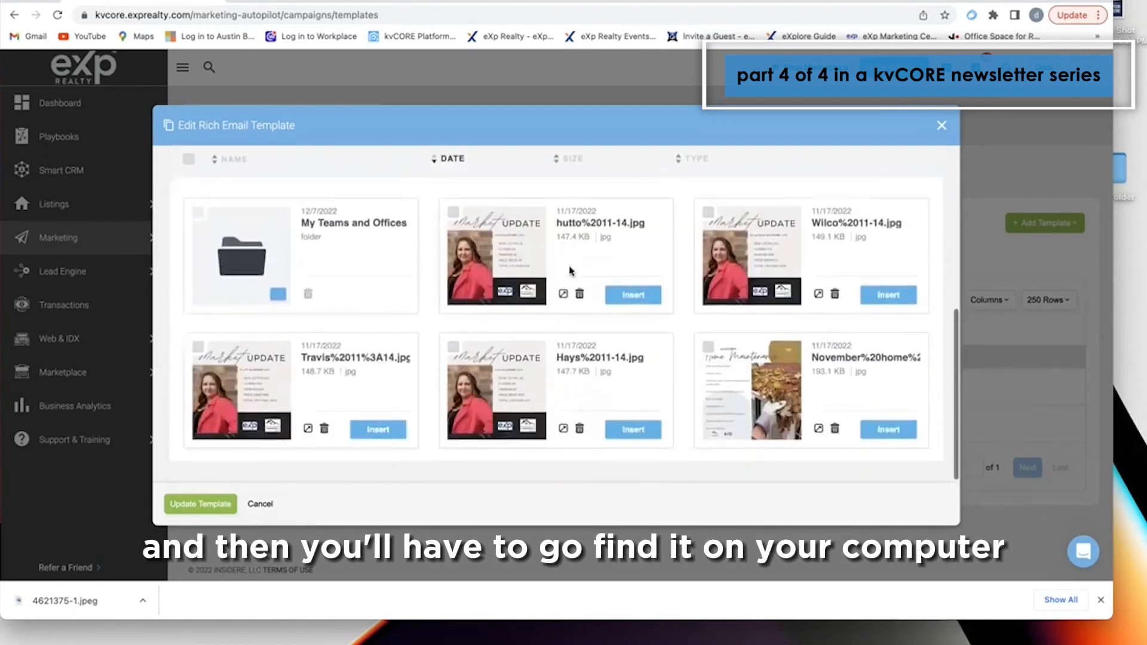
scroll(569, 263, down, 5)
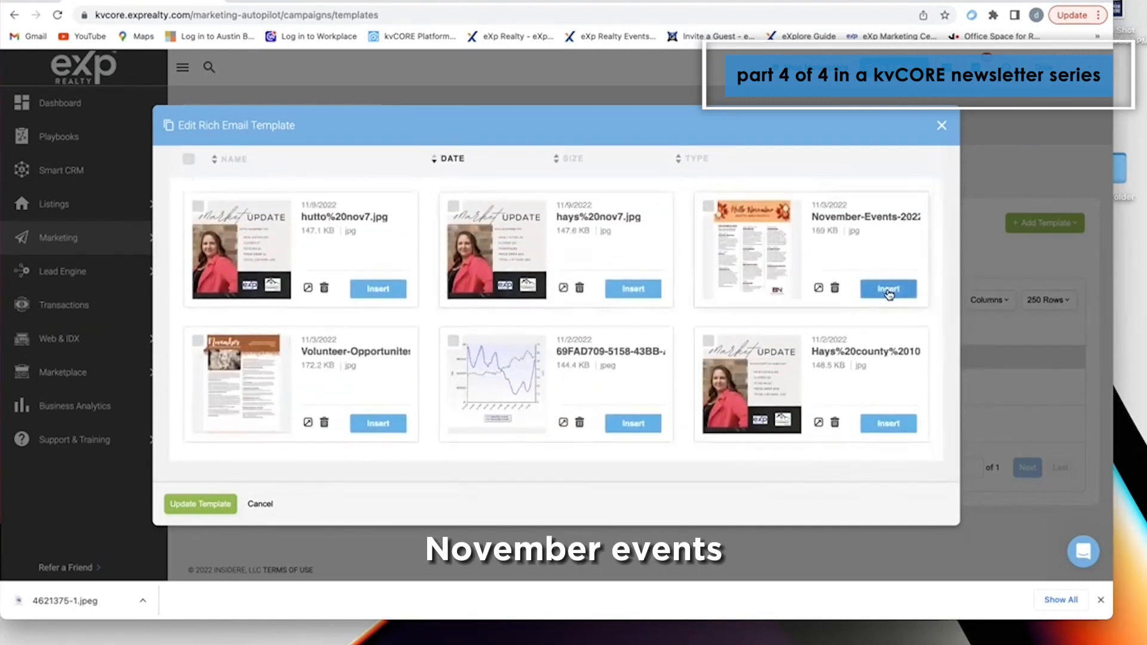
click(889, 289)
scroll(598, 306, down, 4)
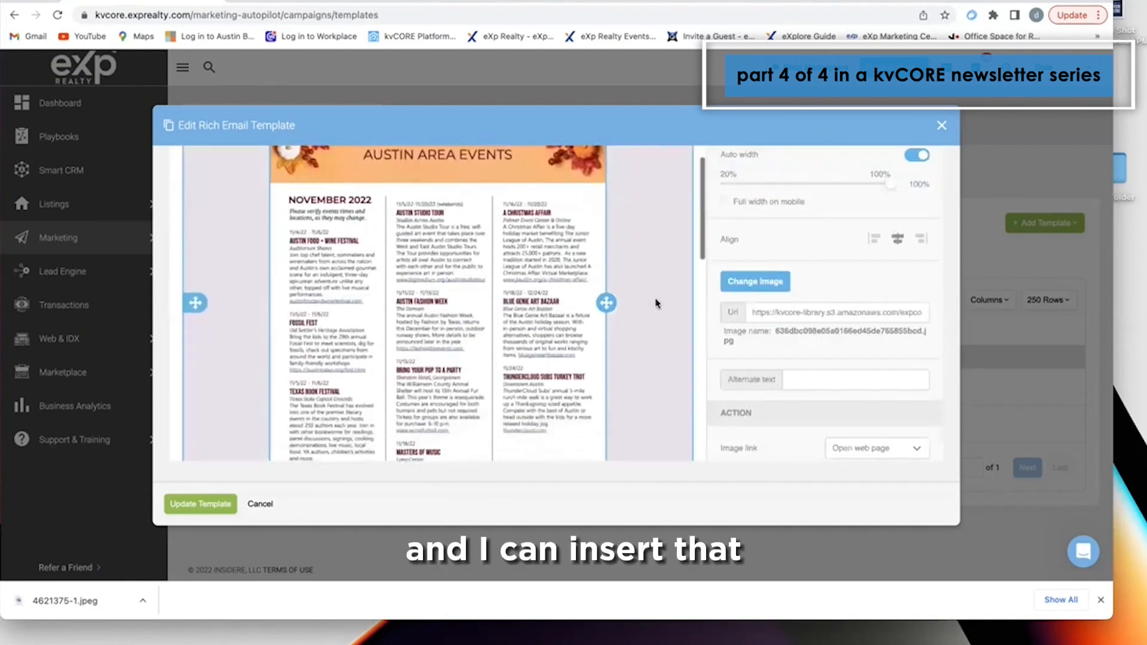
scroll(653, 304, down, 3)
scroll(651, 302, up, 8)
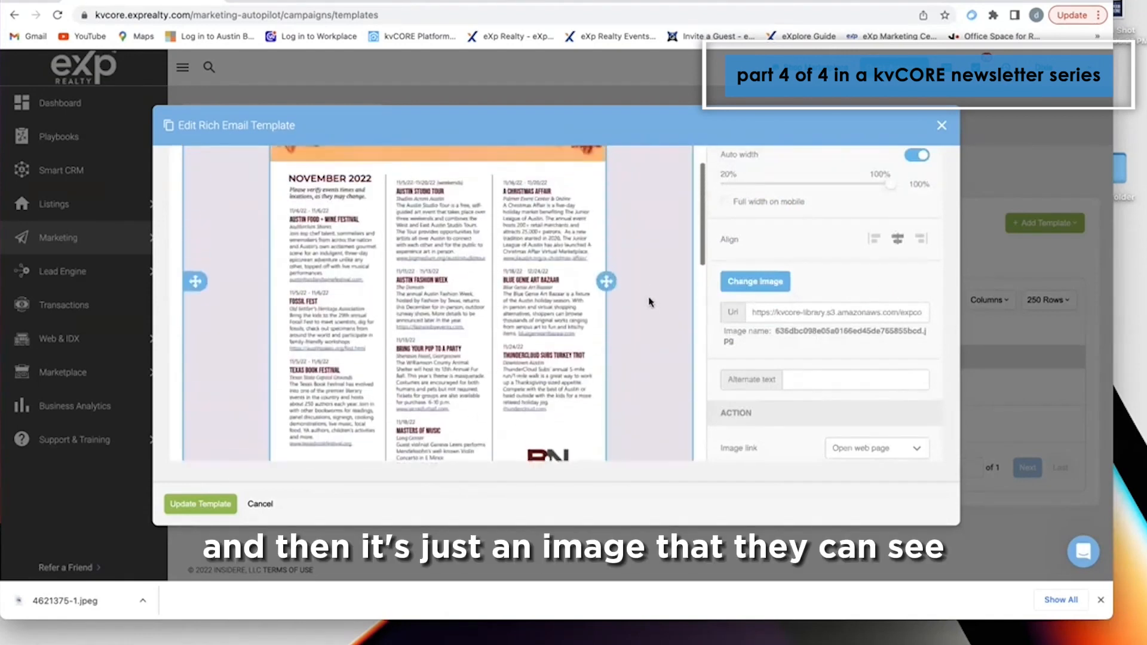
- Fill the image block under the Open House heading with the stored open house flyer dated 10/18/2022
scroll(651, 303, down, 6)
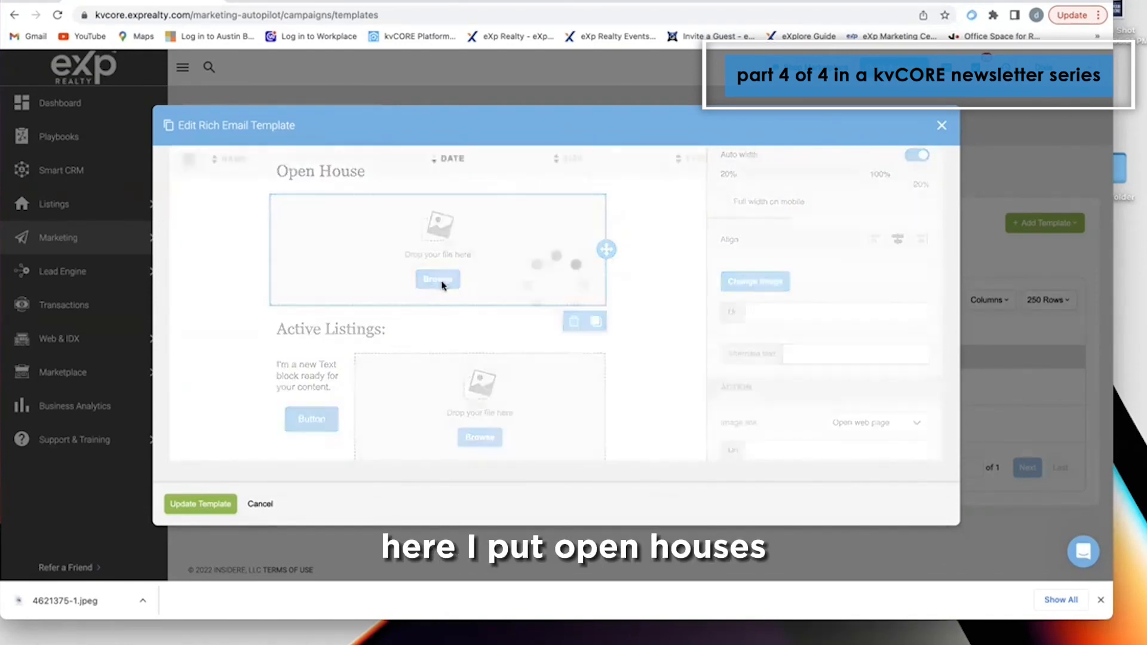
click(443, 282)
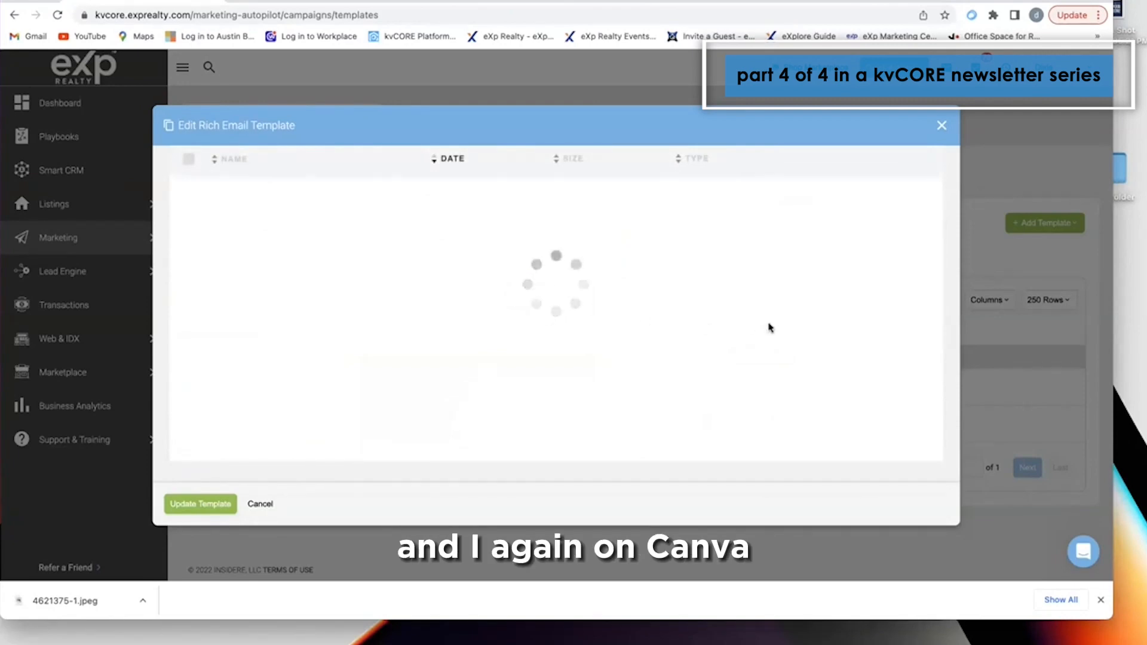
scroll(769, 323, down, 6)
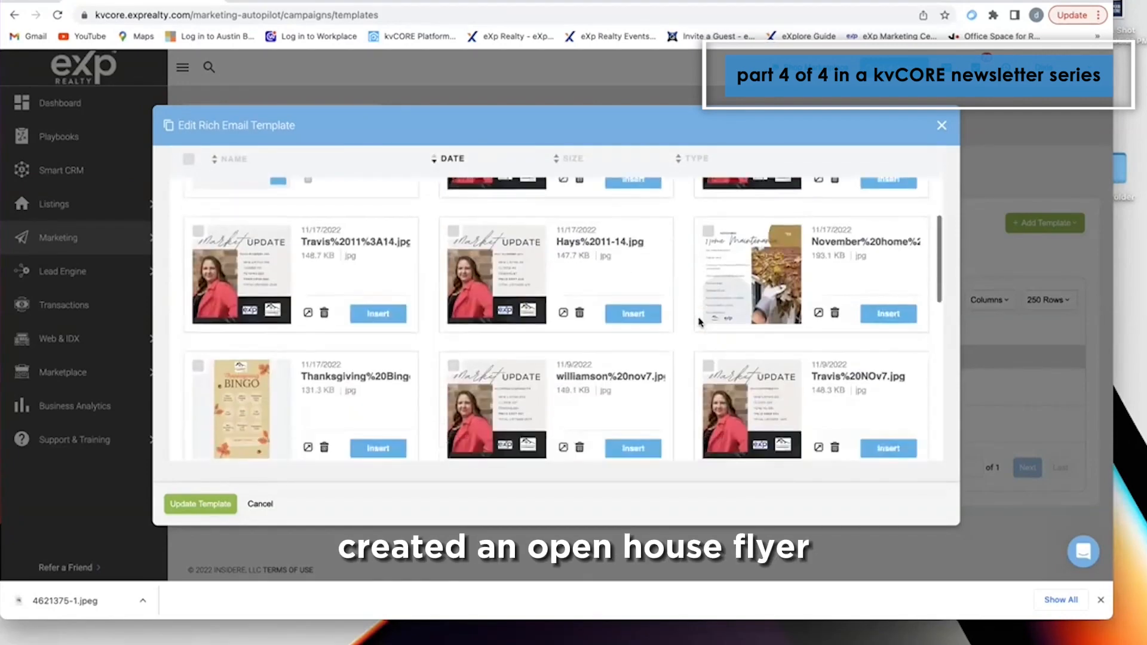
scroll(554, 322, down, 5)
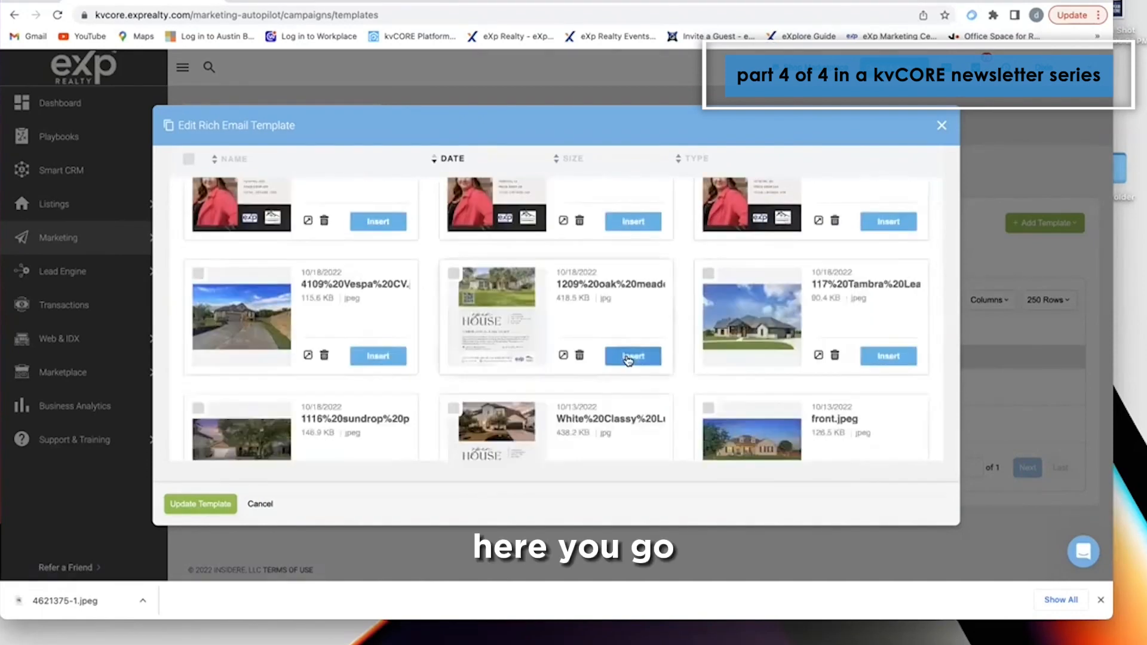
click(630, 355)
scroll(674, 389, down, 5)
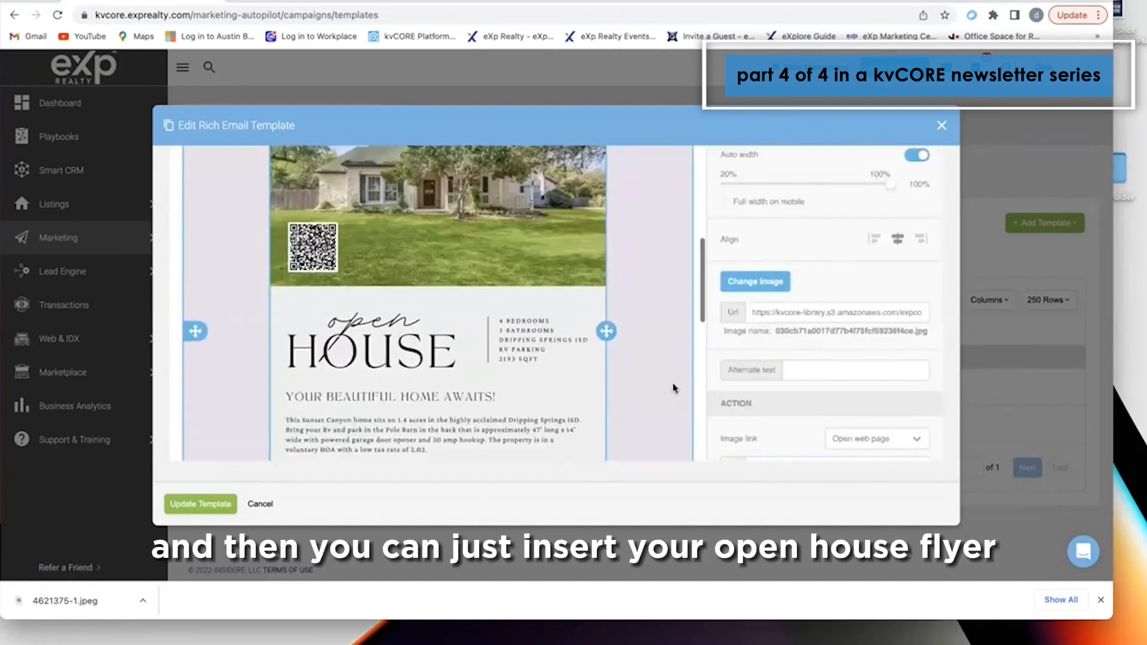
- Look over the remaining template sections and close the rich email template without saving the changes
scroll(674, 385, down, 6)
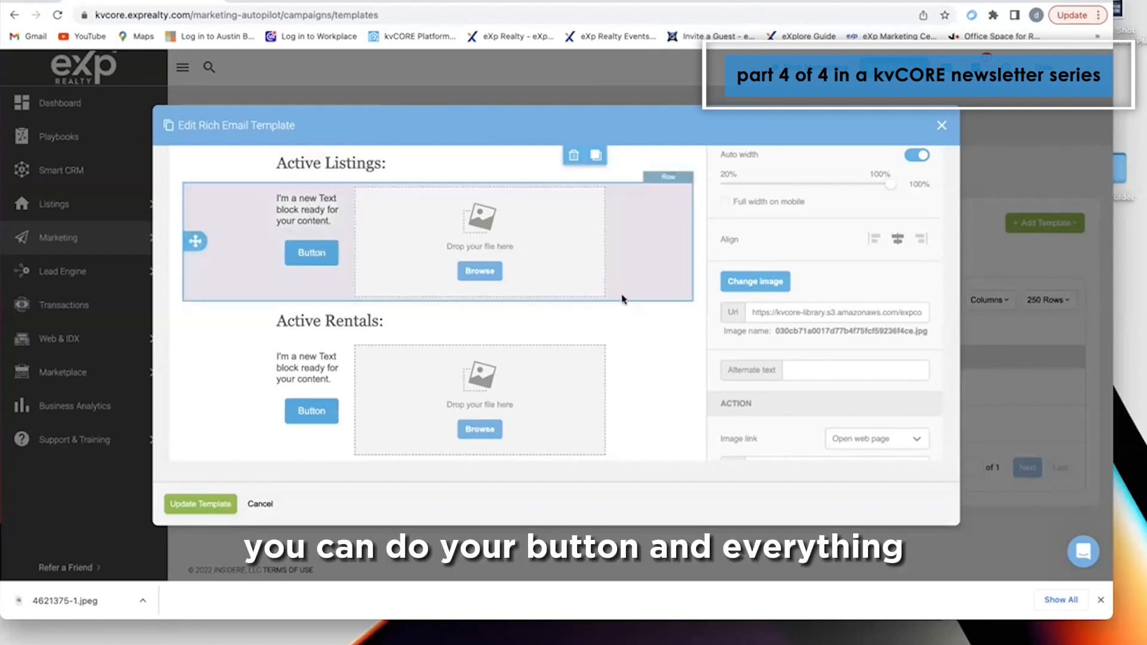
scroll(665, 261, up, 5)
scroll(665, 262, up, 10)
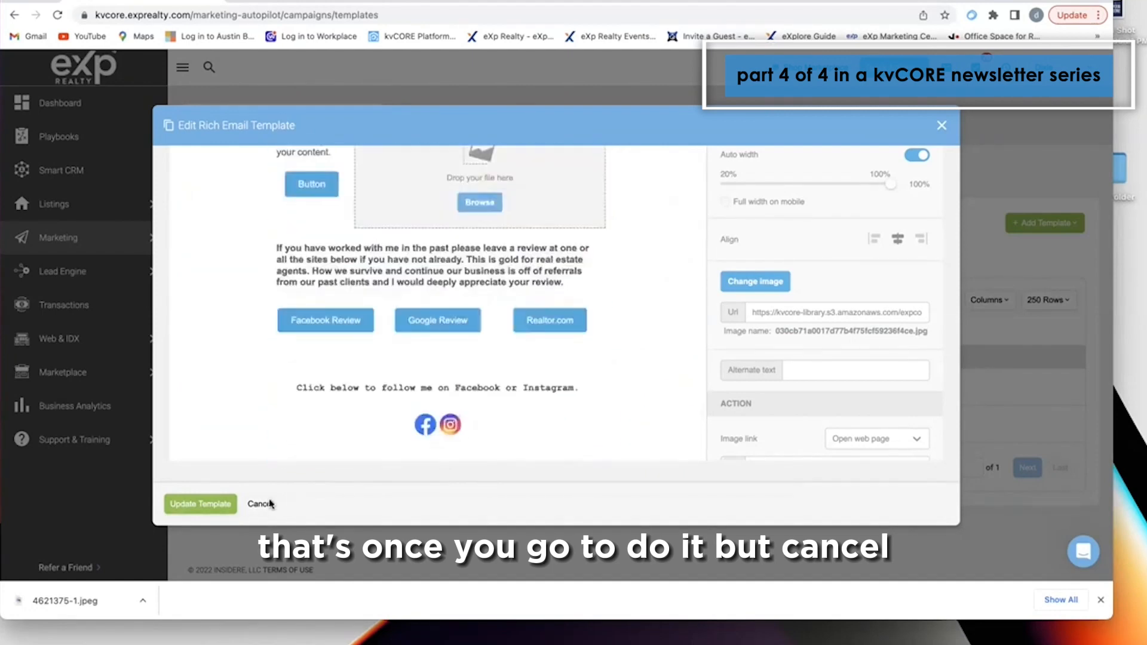
click(270, 503)
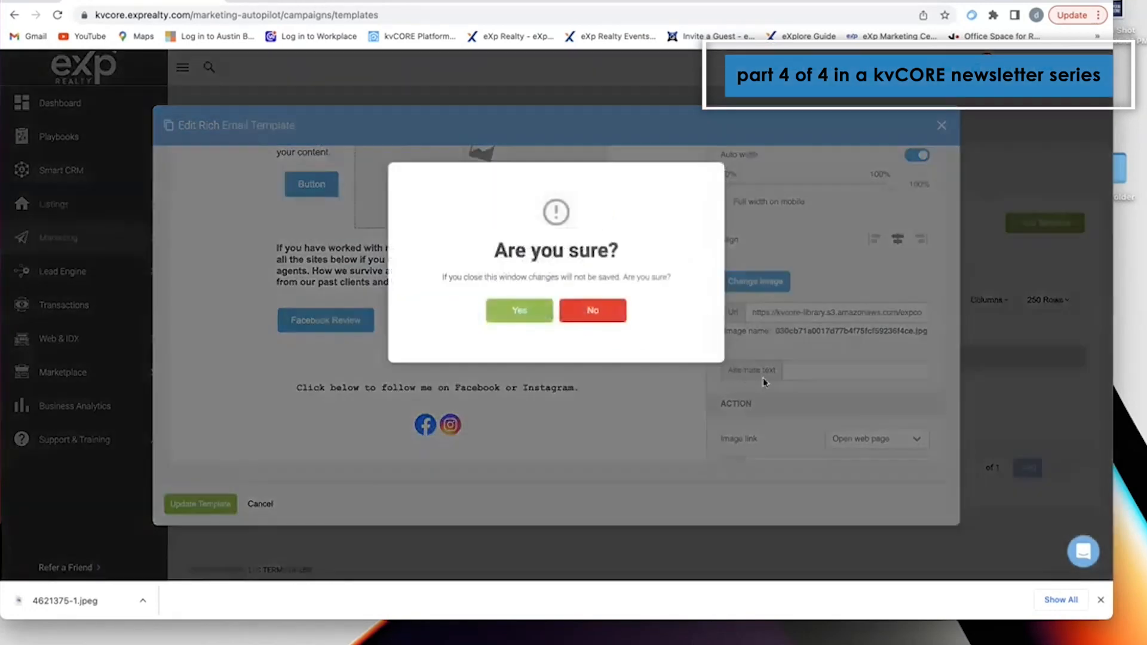
click(520, 311)
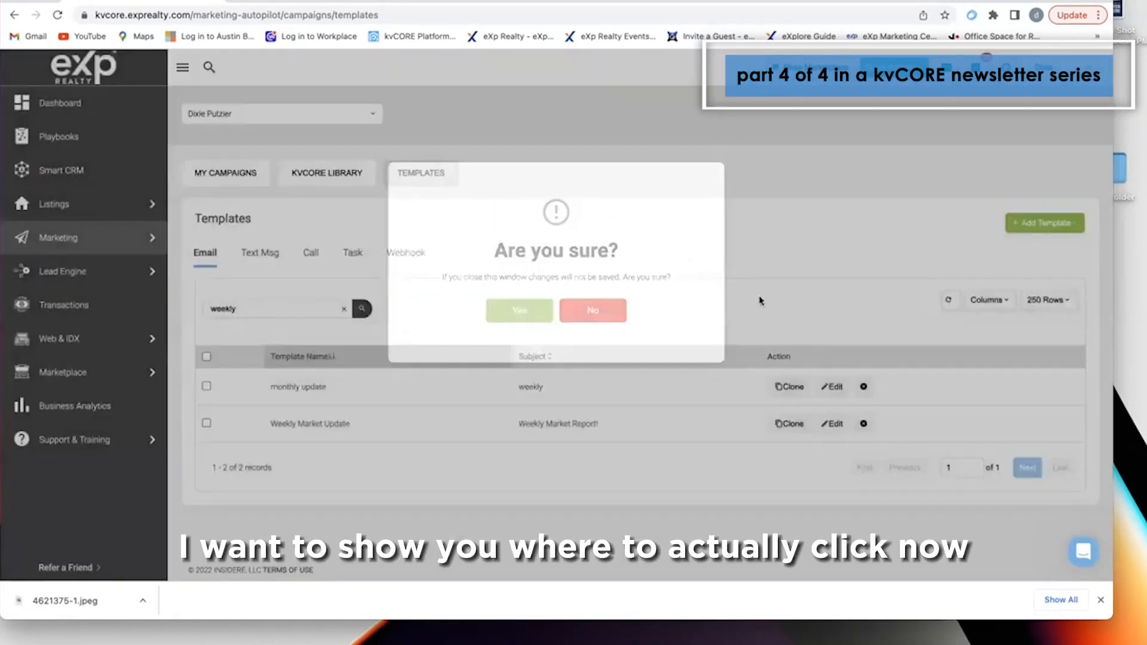
- Open Scheduled Mass Emails from the All Marketing page and start scheduling a new email
mouse_move(91, 238)
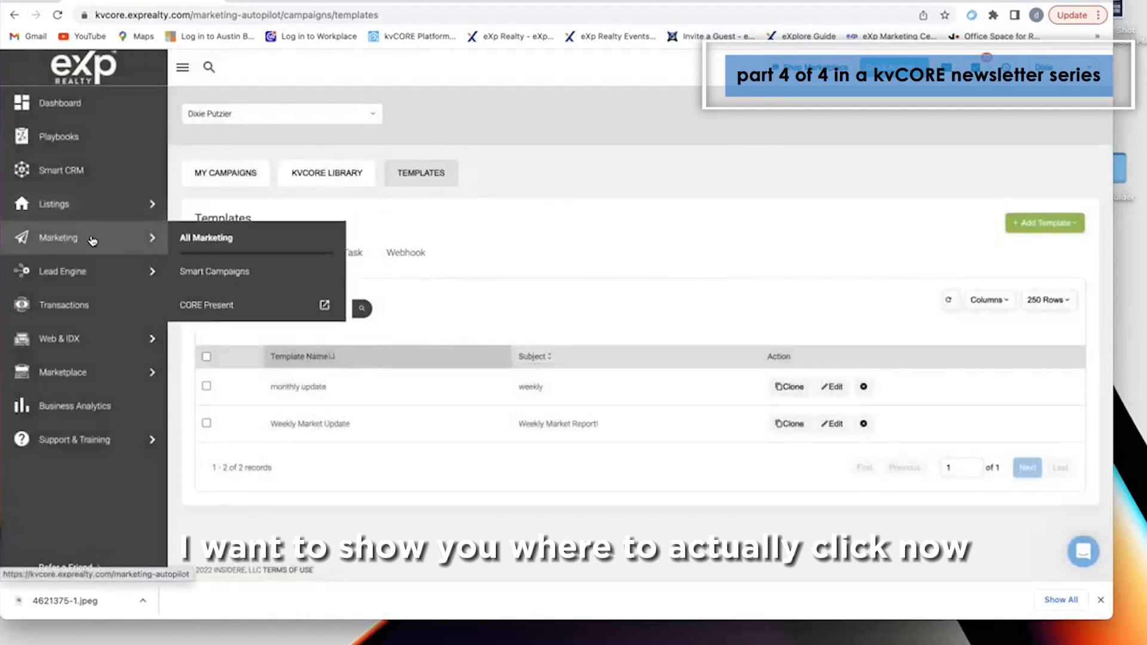
click(224, 242)
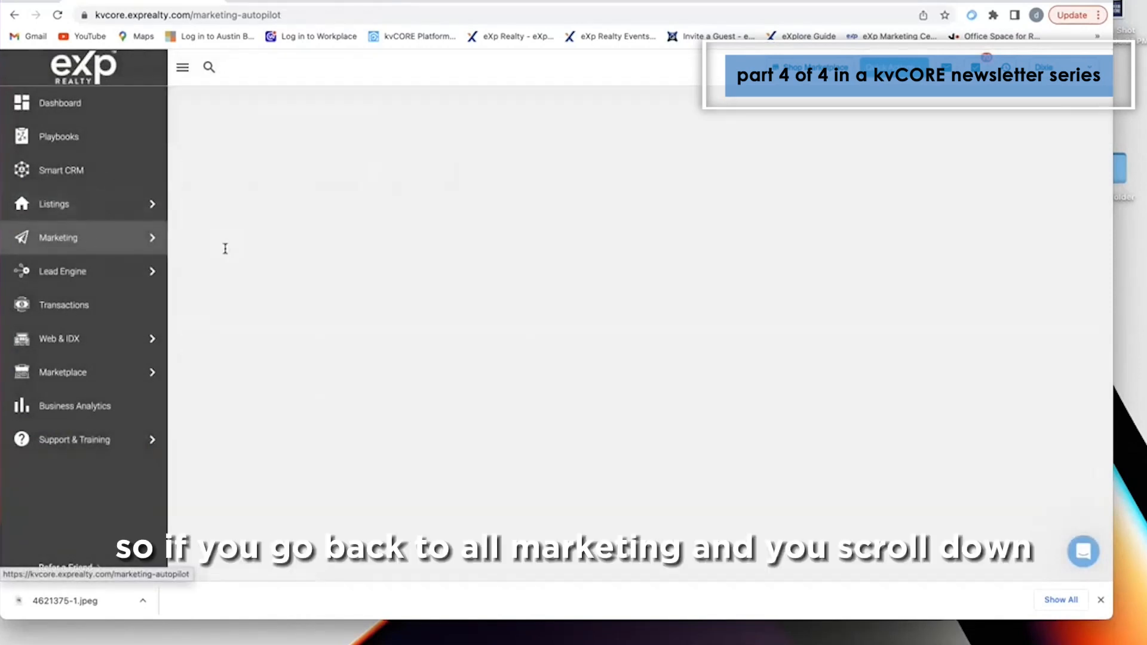
scroll(296, 478, down, 5)
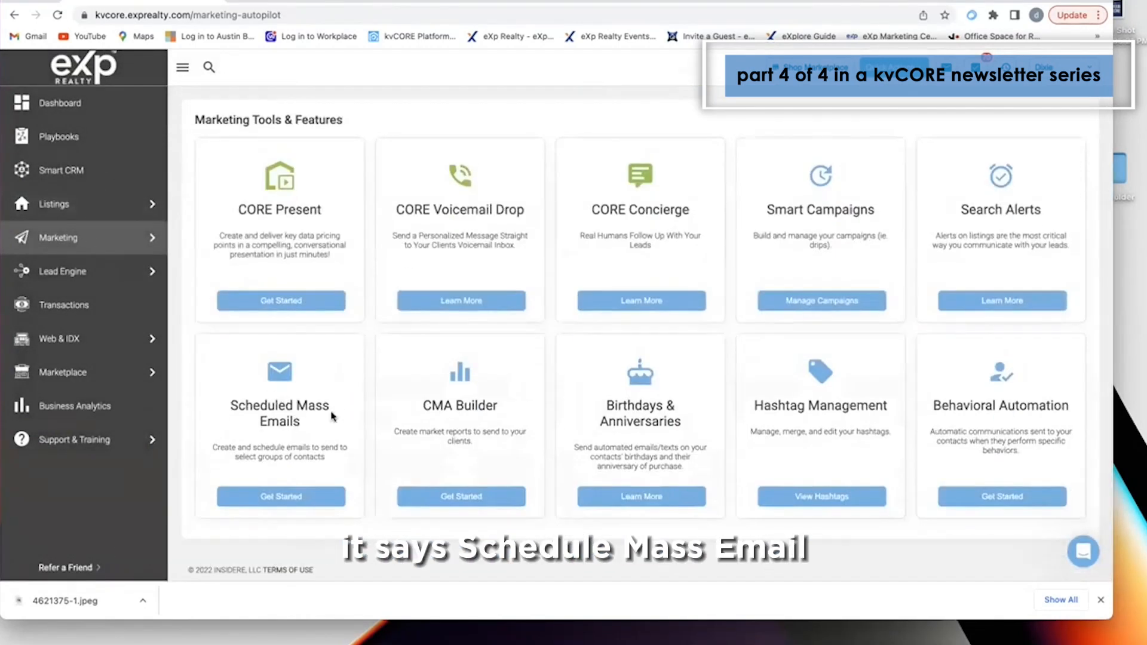
click(323, 499)
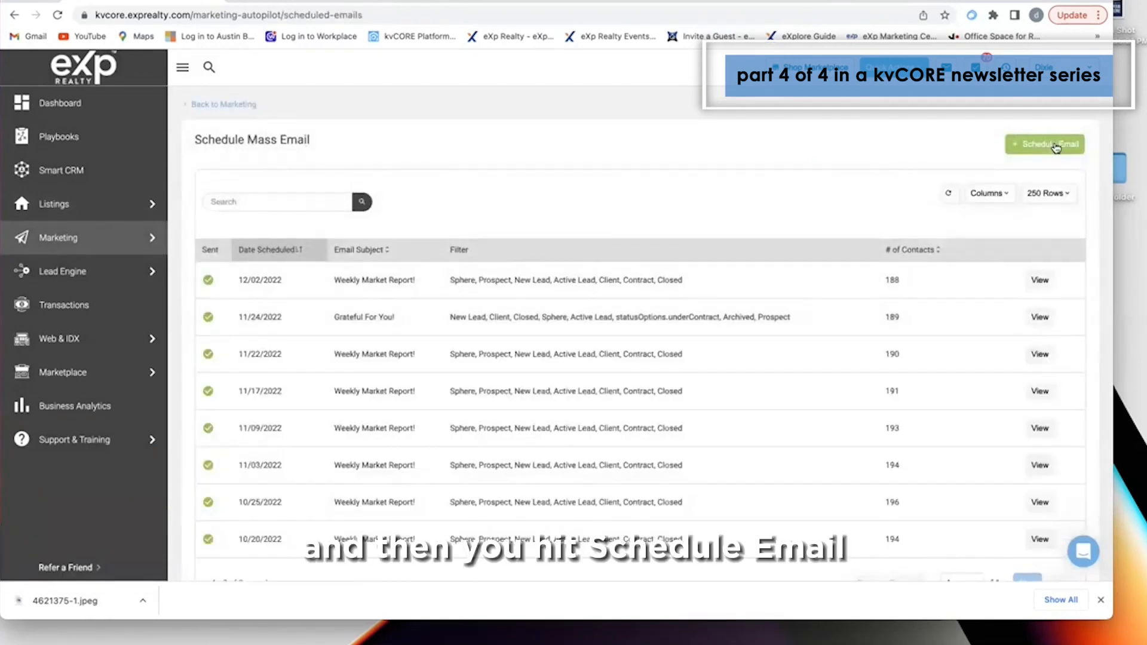
click(1056, 148)
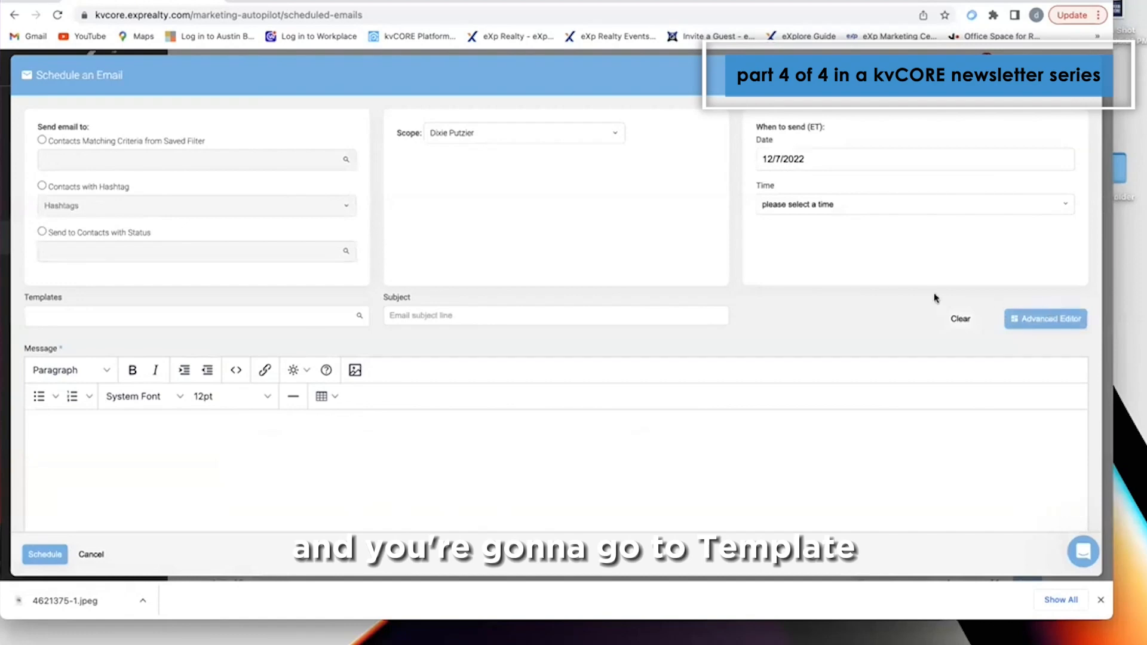
- Load the monthly update template into the scheduled email and look over its message layout
click(118, 318)
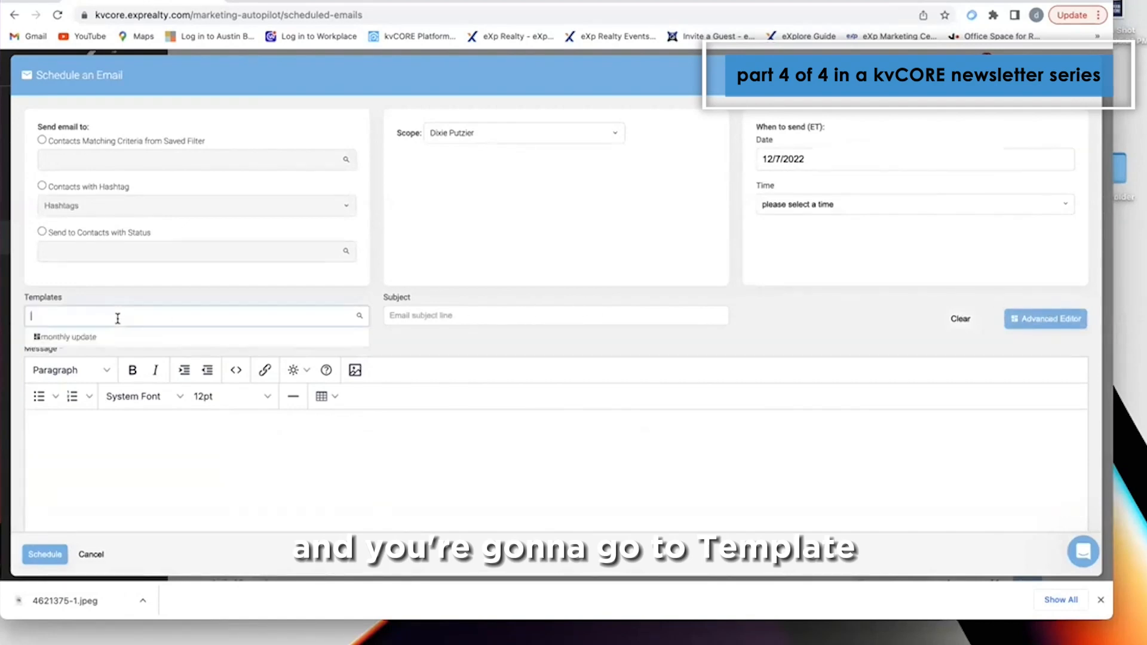
click(69, 337)
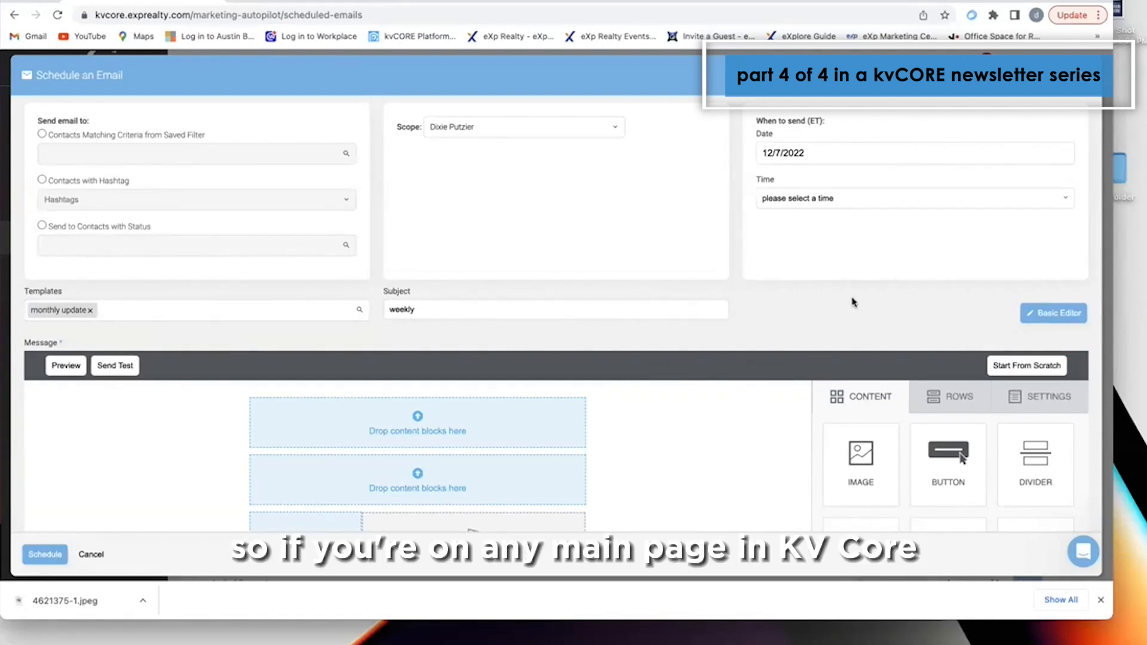
scroll(854, 302, down, 5)
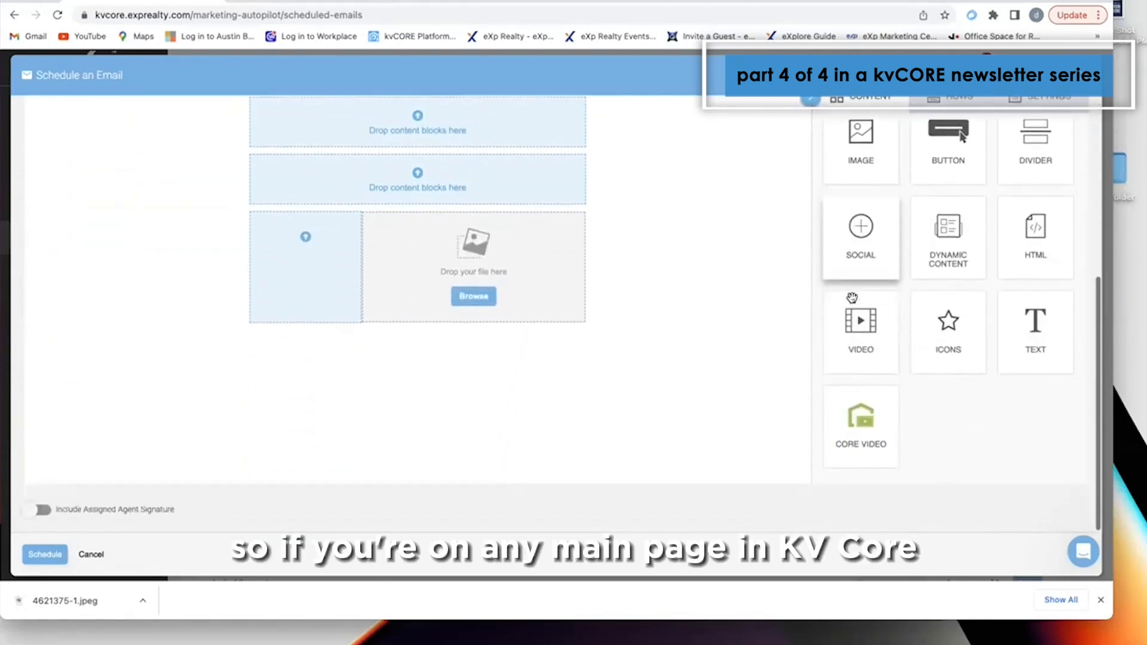
scroll(845, 295, up, 1)
scroll(798, 264, up, 5)
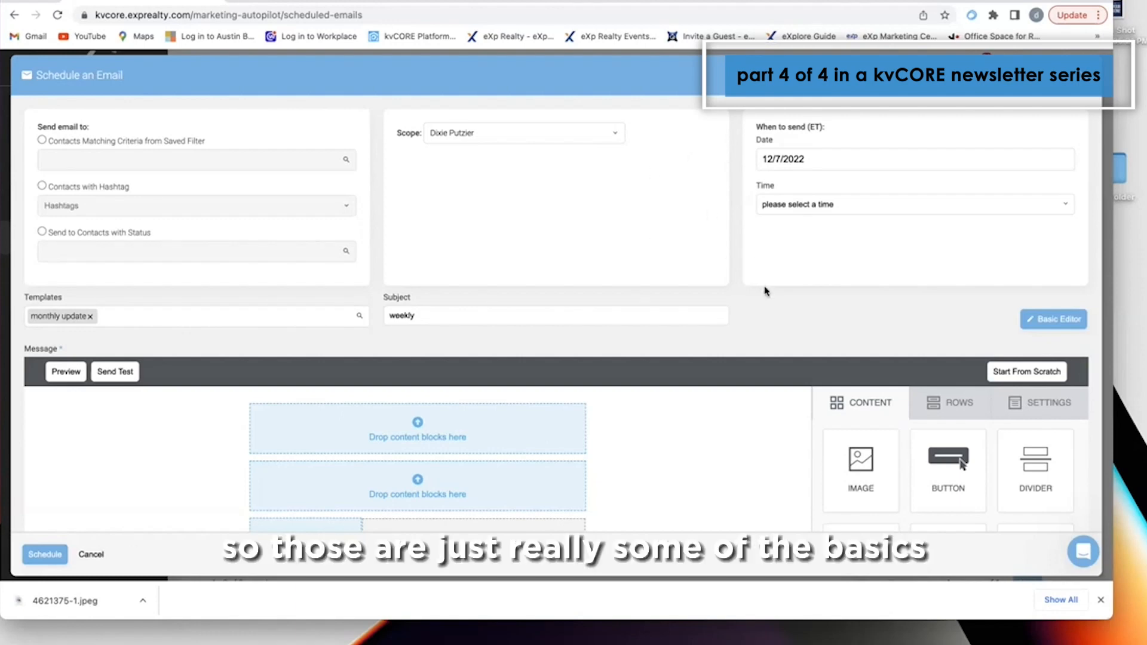
- Try the saved-filter and hashtag recipient options for the scheduled email
click(41, 141)
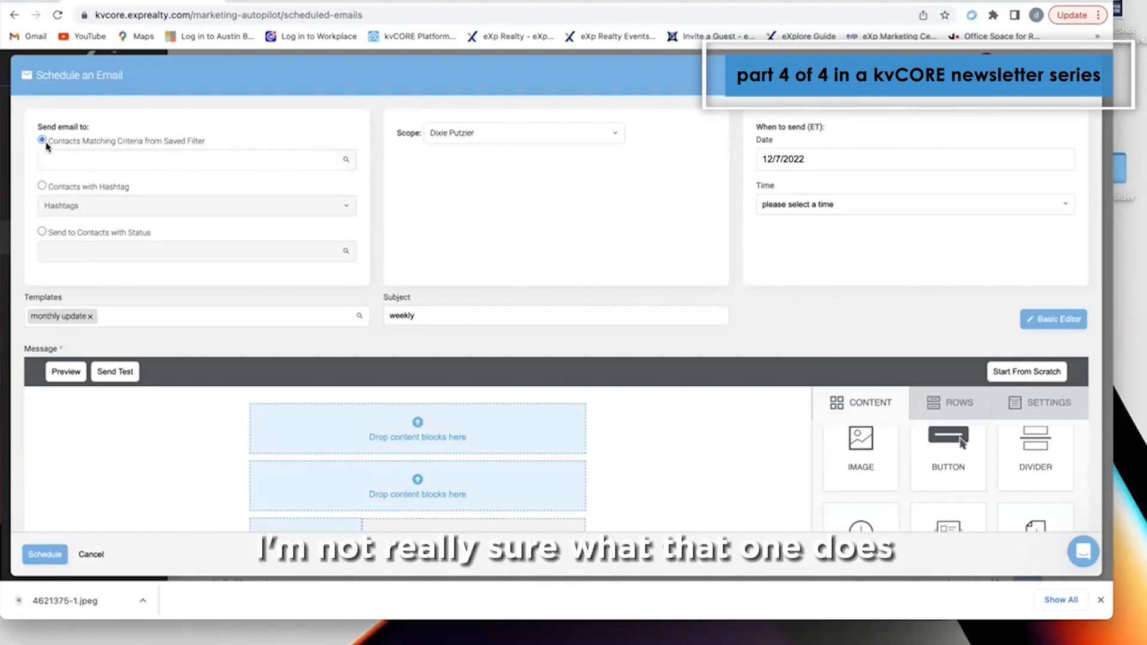
click(42, 186)
click(83, 205)
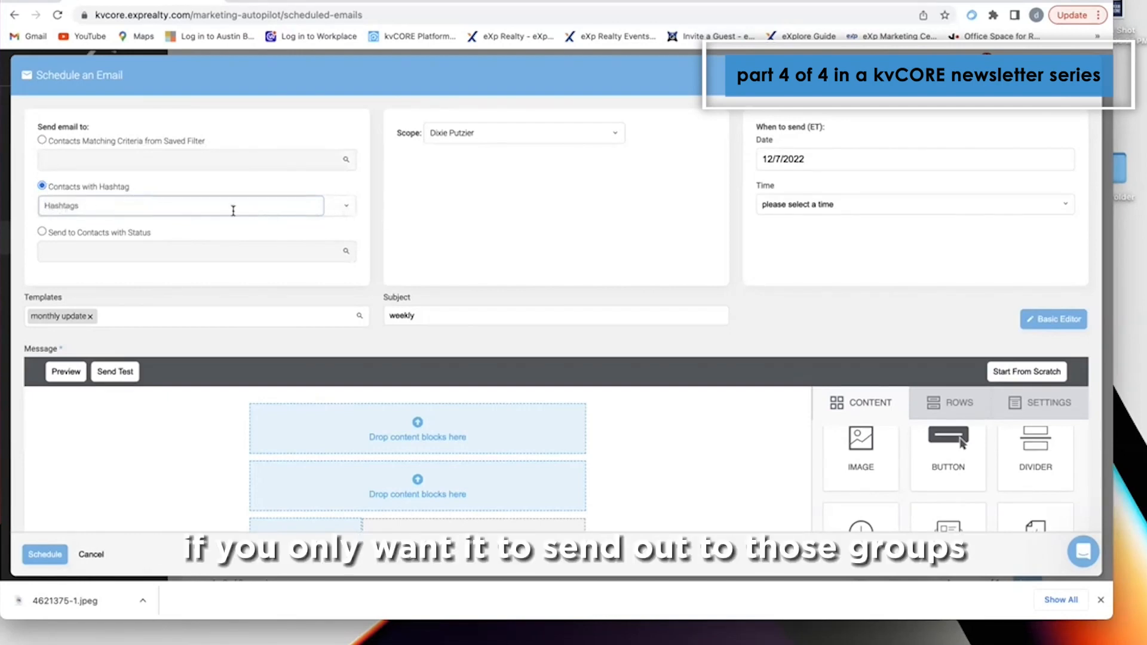
click(42, 187)
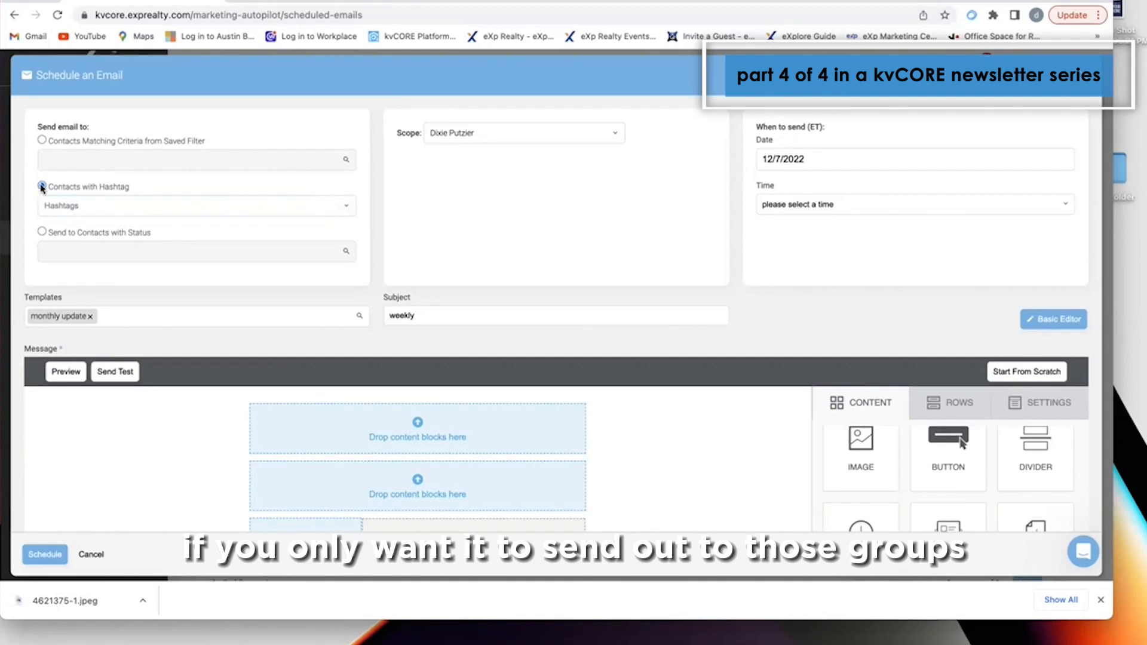
- Address the email to contacts with the statuses Sphere, Prospect, New Lead, Active Lead, Client, Contract and Closed
click(42, 233)
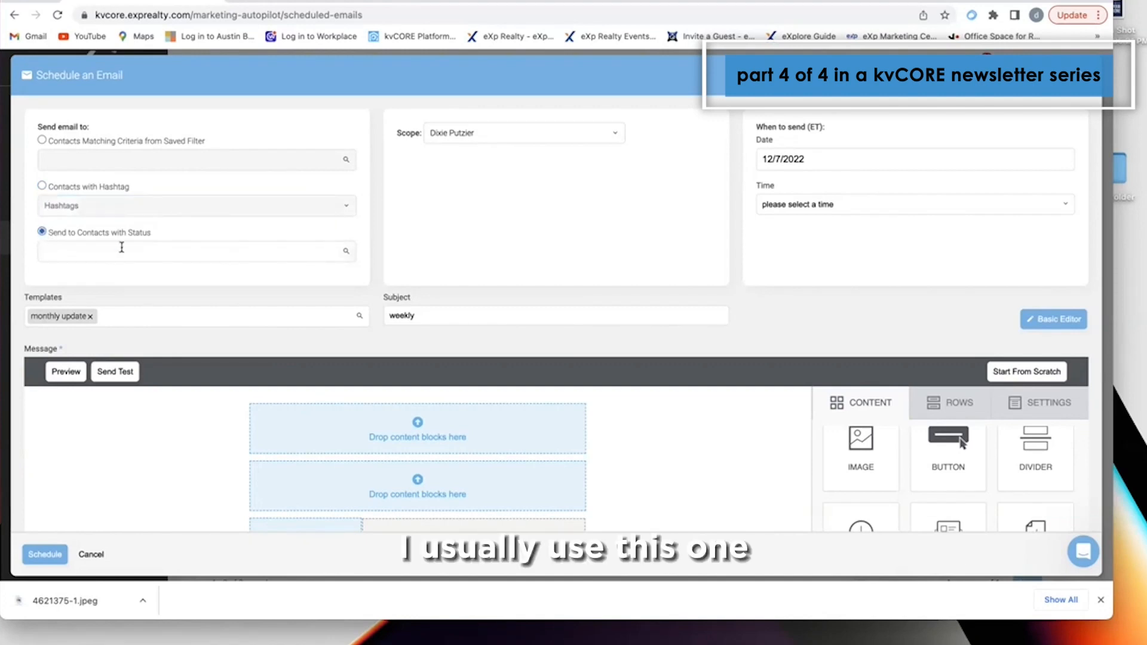
click(122, 249)
click(84, 273)
click(84, 254)
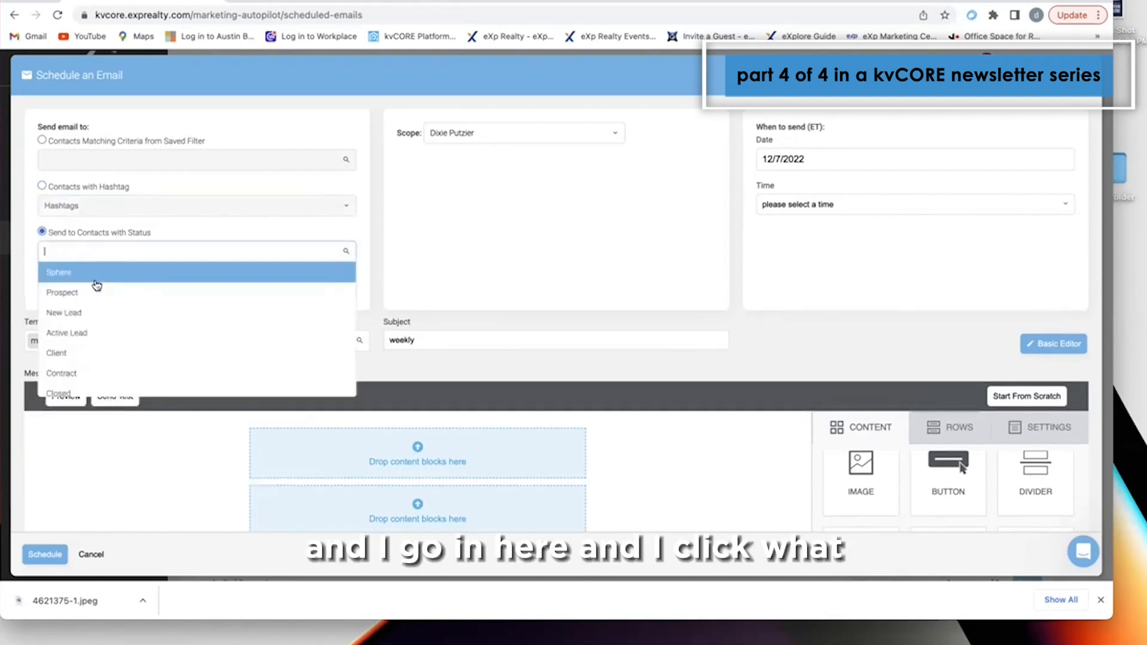
click(87, 293)
click(93, 251)
click(94, 308)
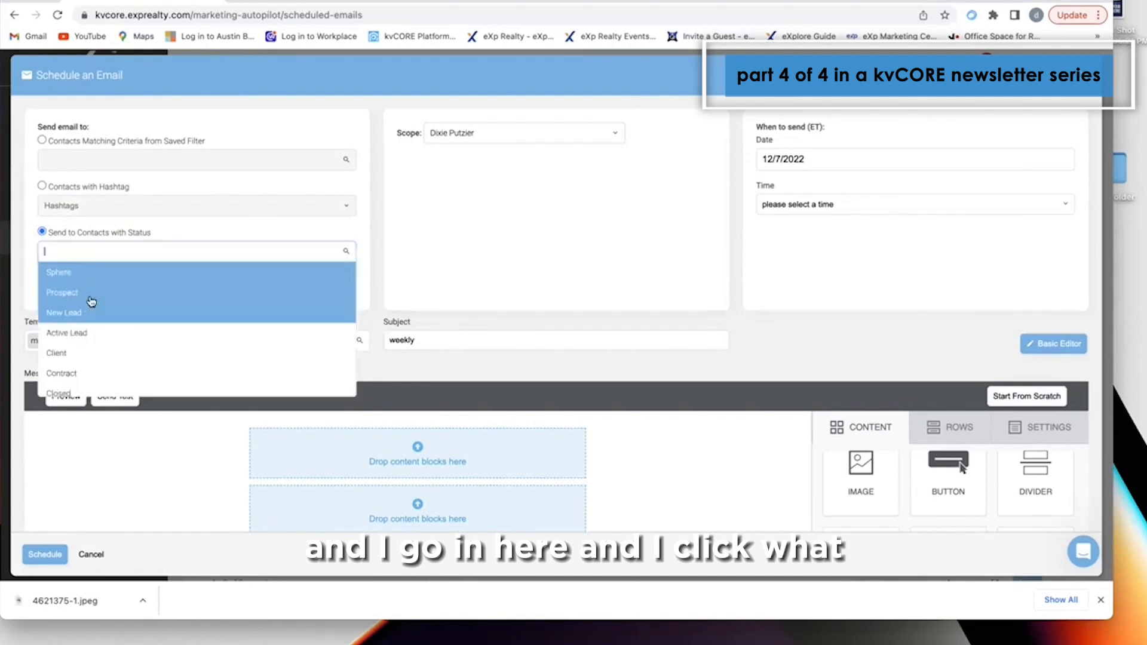
click(90, 331)
click(97, 353)
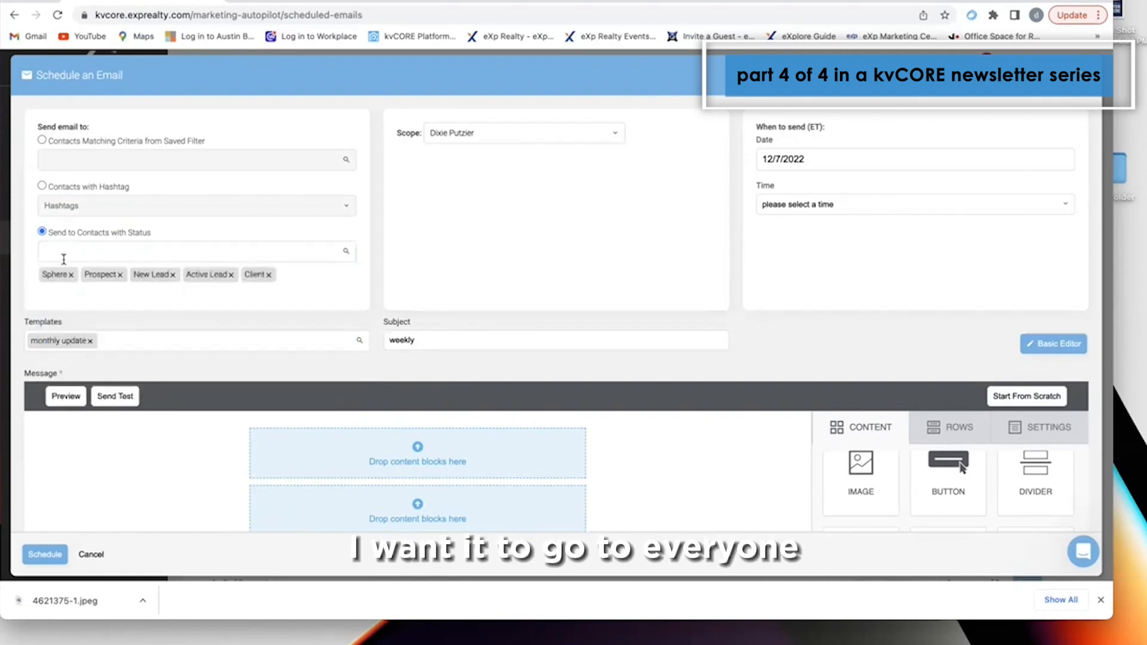
click(64, 252)
click(87, 374)
click(58, 250)
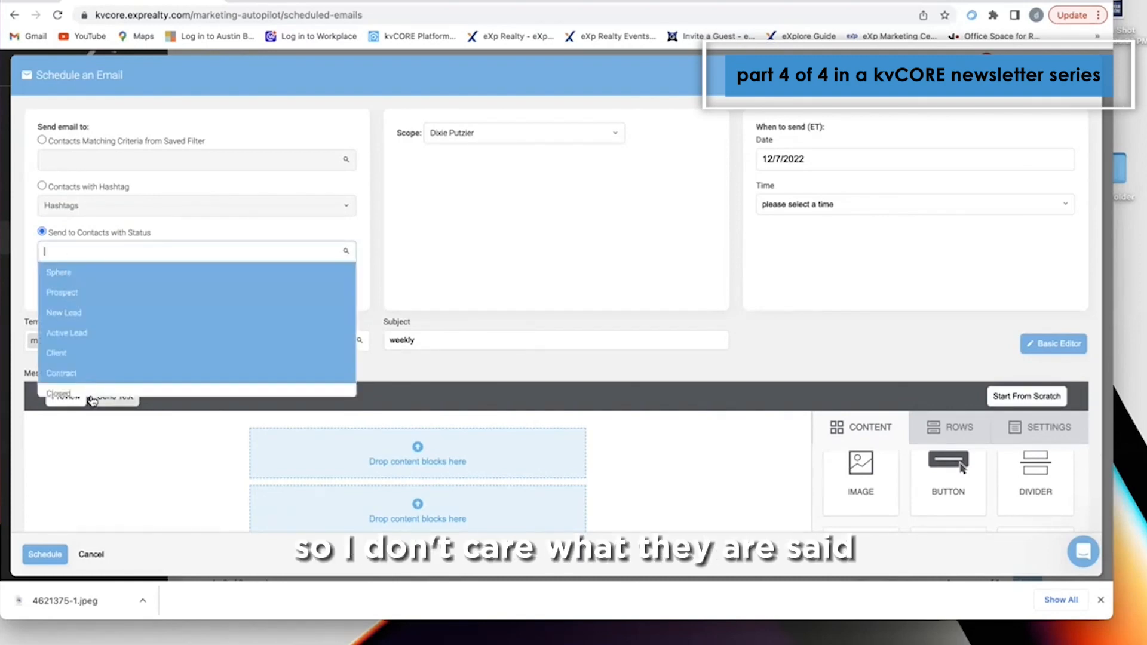
click(90, 393)
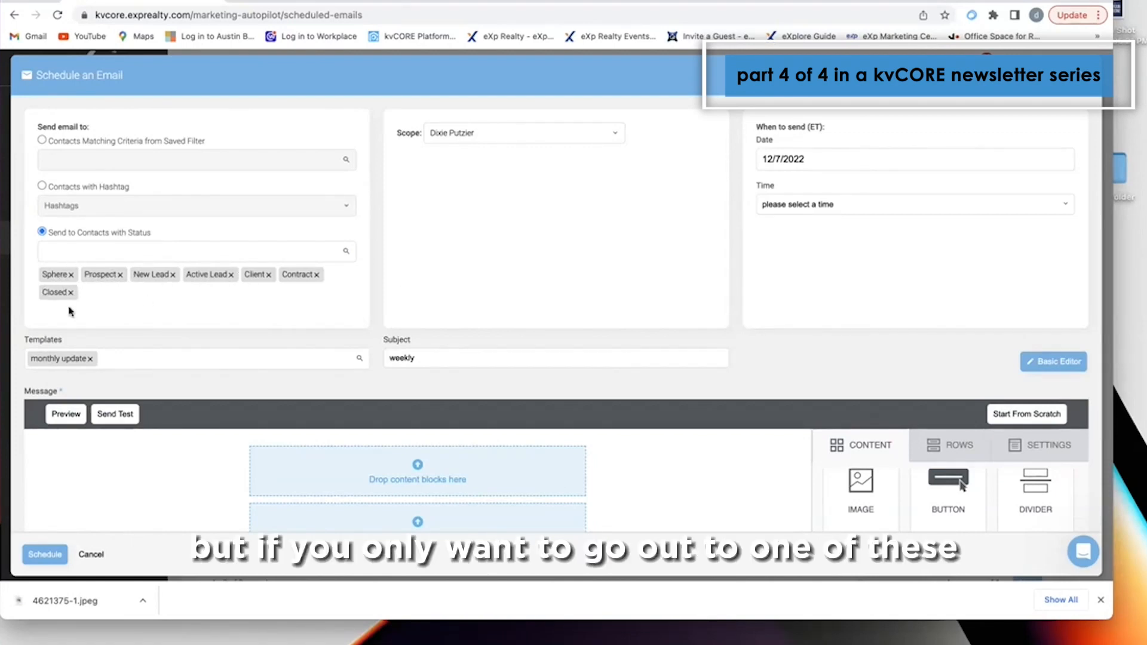
- Set the email's send date to 12/26/2022 and its send time to 11:00 am
click(831, 159)
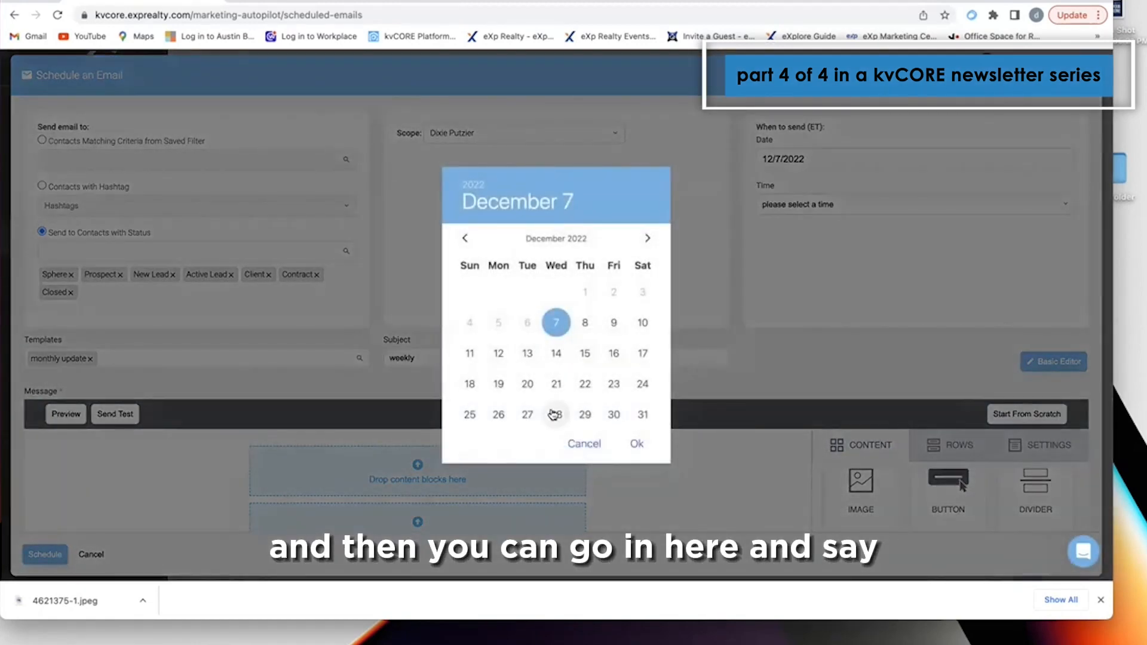
click(499, 415)
click(637, 443)
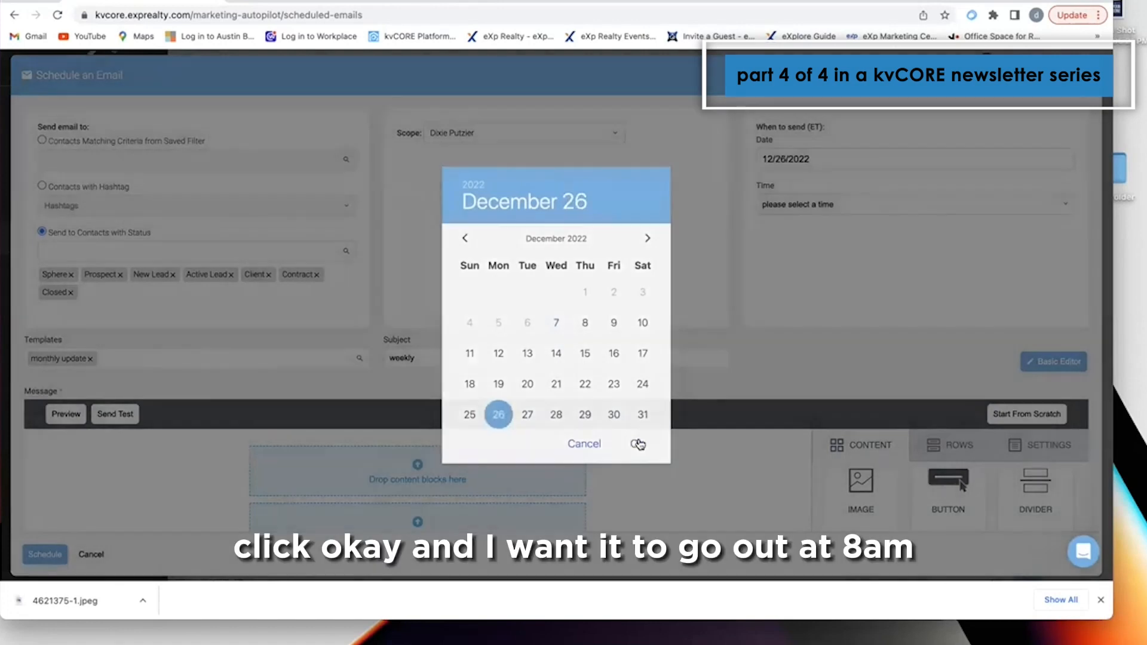
click(852, 205)
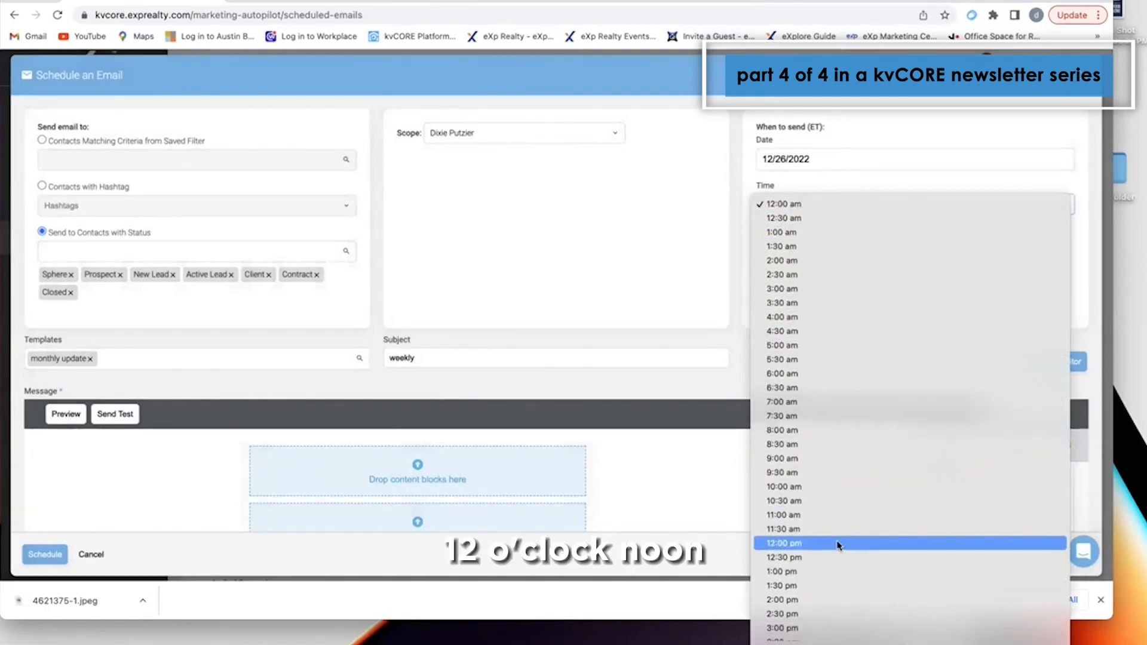
click(819, 515)
- Include the assigned agent signature in the email and schedule it
scroll(810, 337, down, 1)
scroll(778, 310, down, 5)
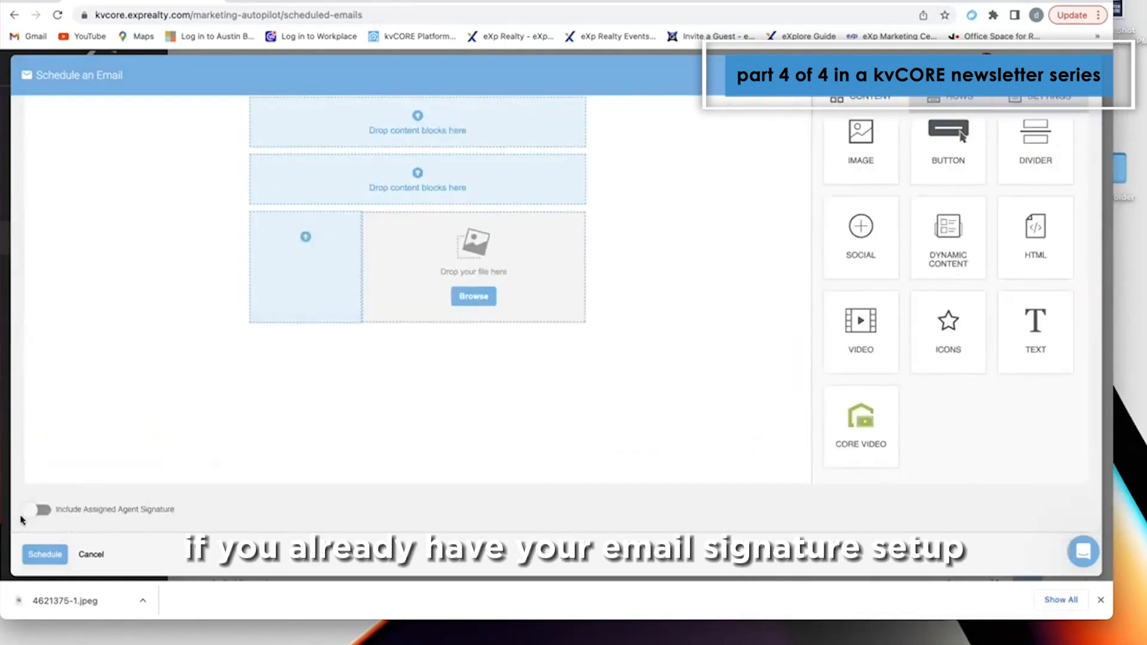
click(37, 512)
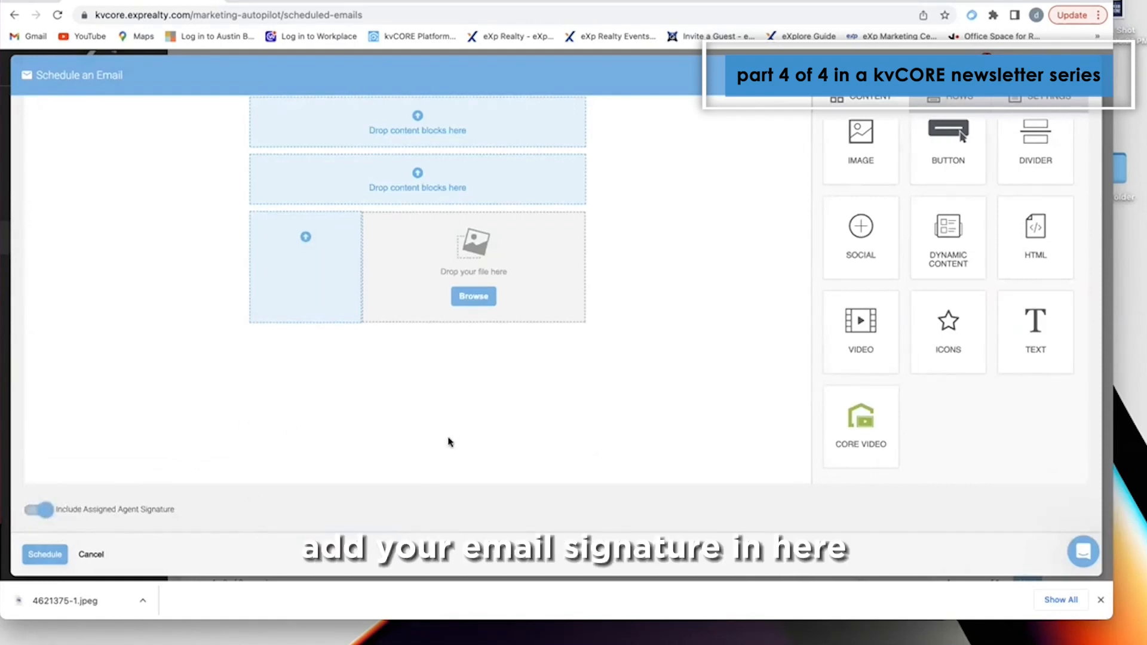
click(40, 560)
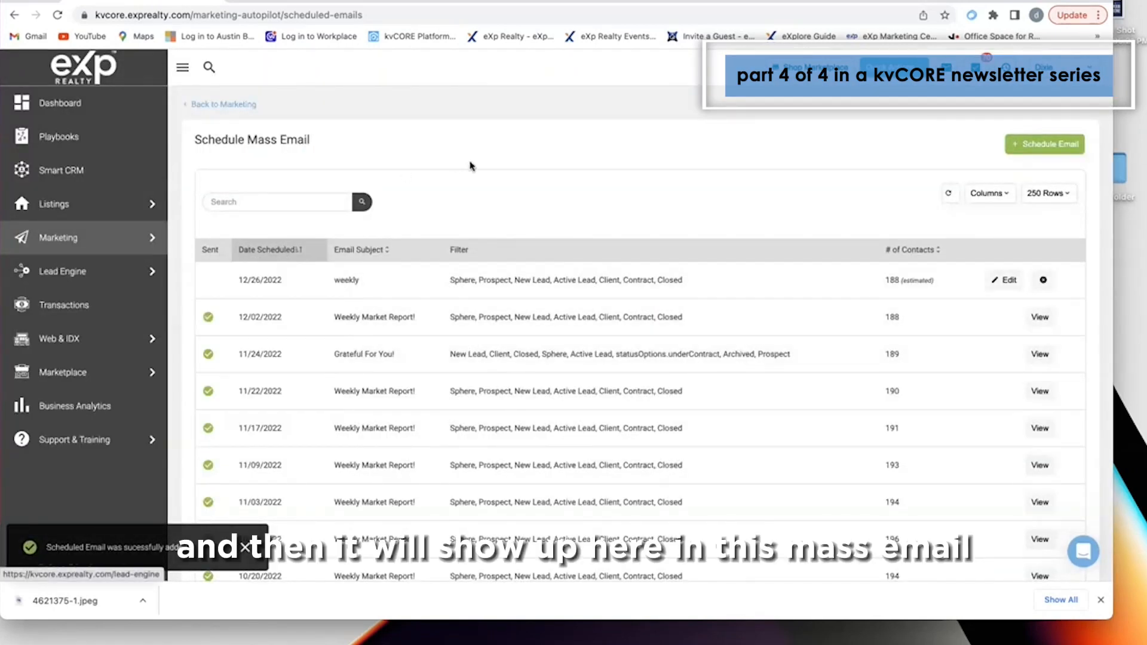
- Delete the unsent 12/26/2022 email with the subject weekly from the scheduled mass emails
scroll(468, 166, down, 3)
scroll(406, 327, up, 3)
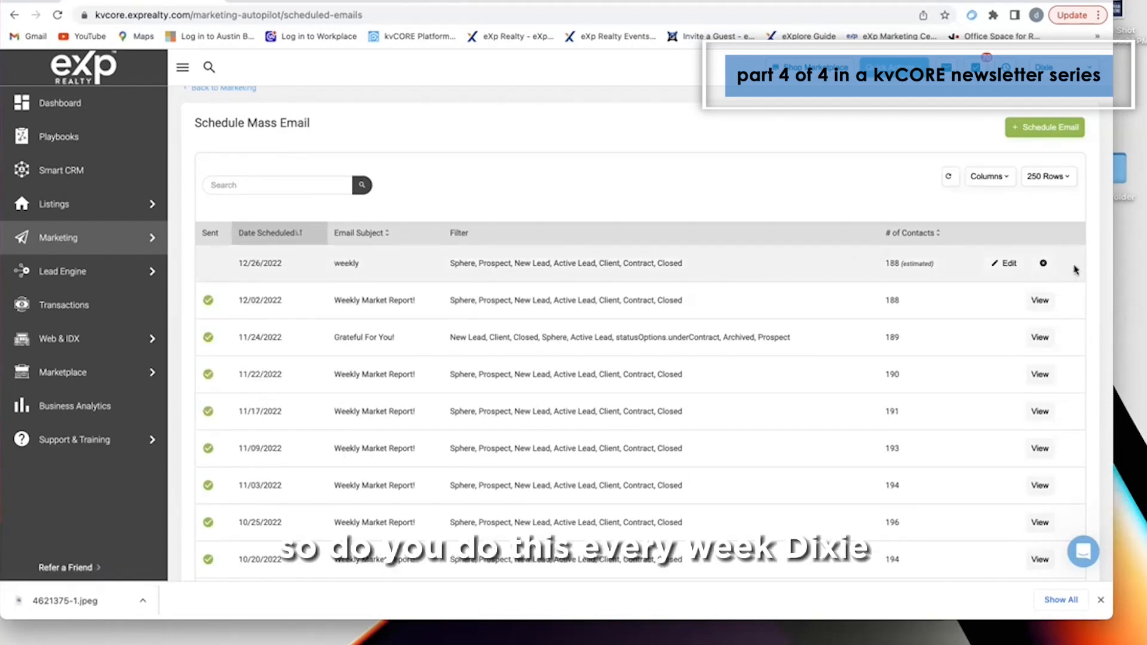
click(1044, 263)
click(499, 322)
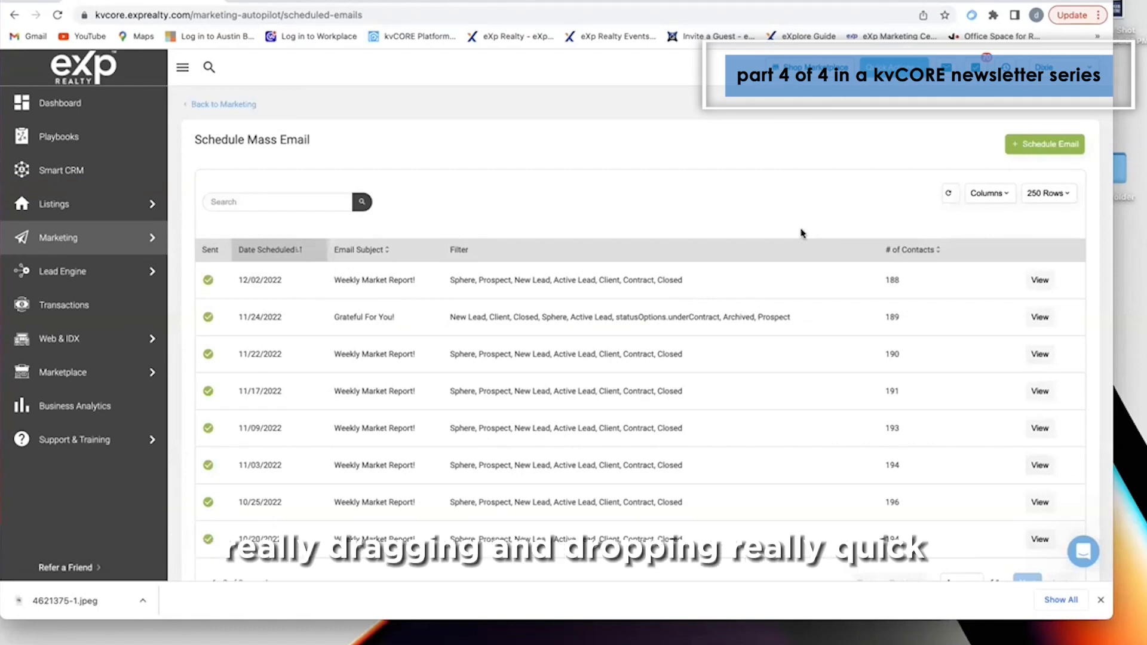
scroll(801, 233, down, 2)
scroll(717, 242, up, 2)
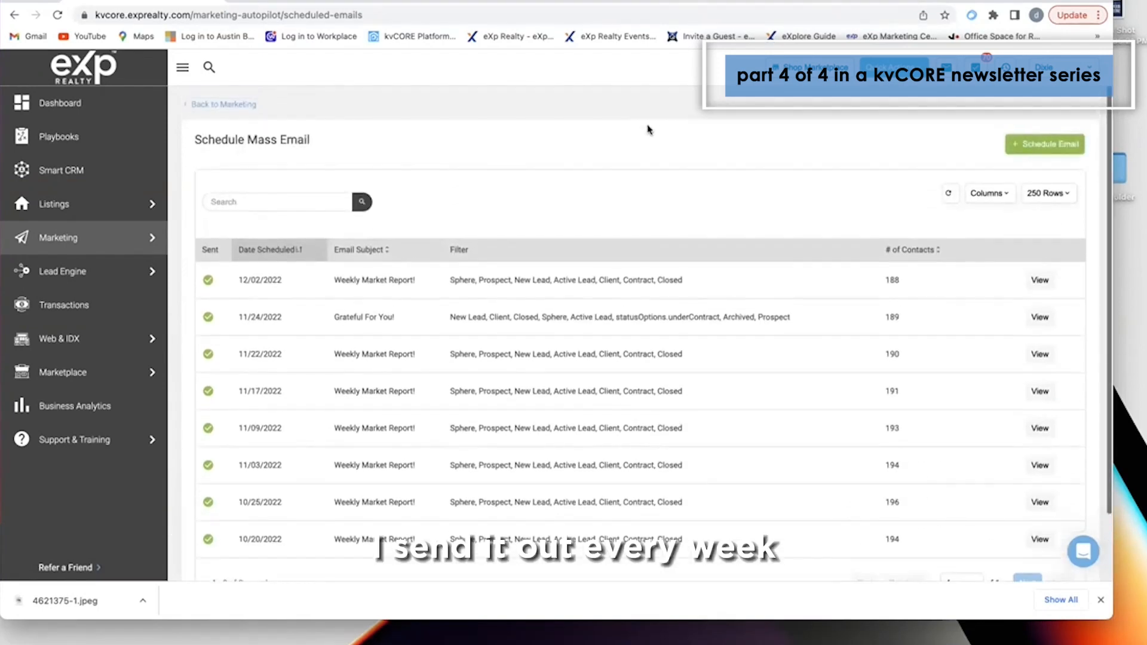